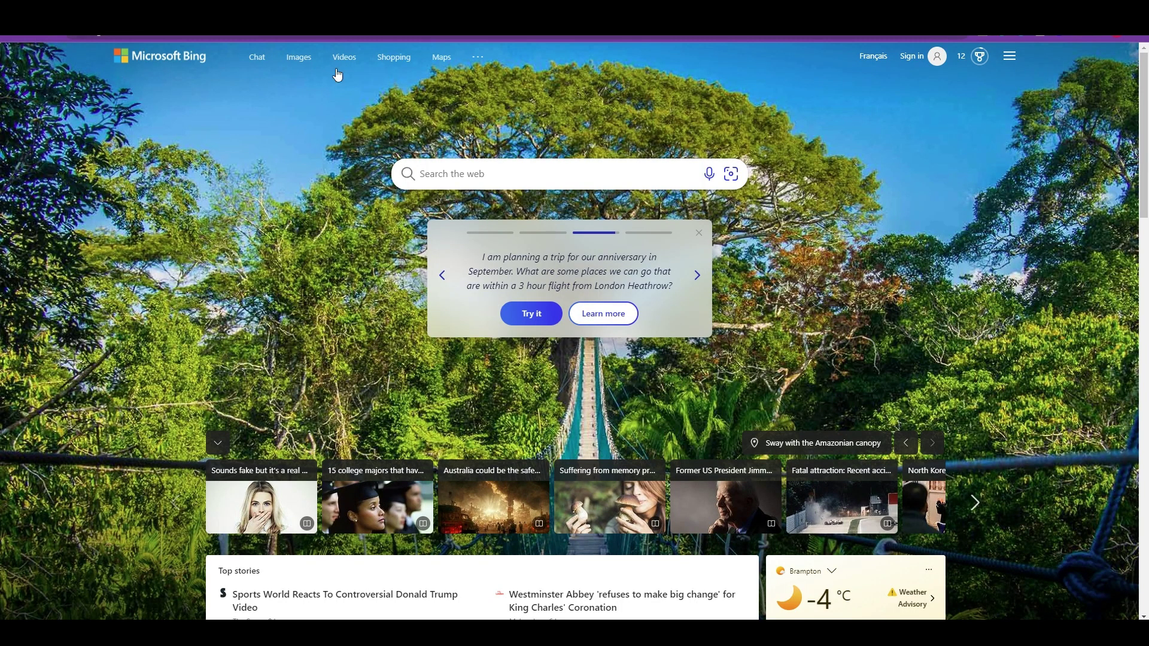
Step: Load the new Bing introduction page from the address bar and join its waitlist
mouse_move(752, 295)
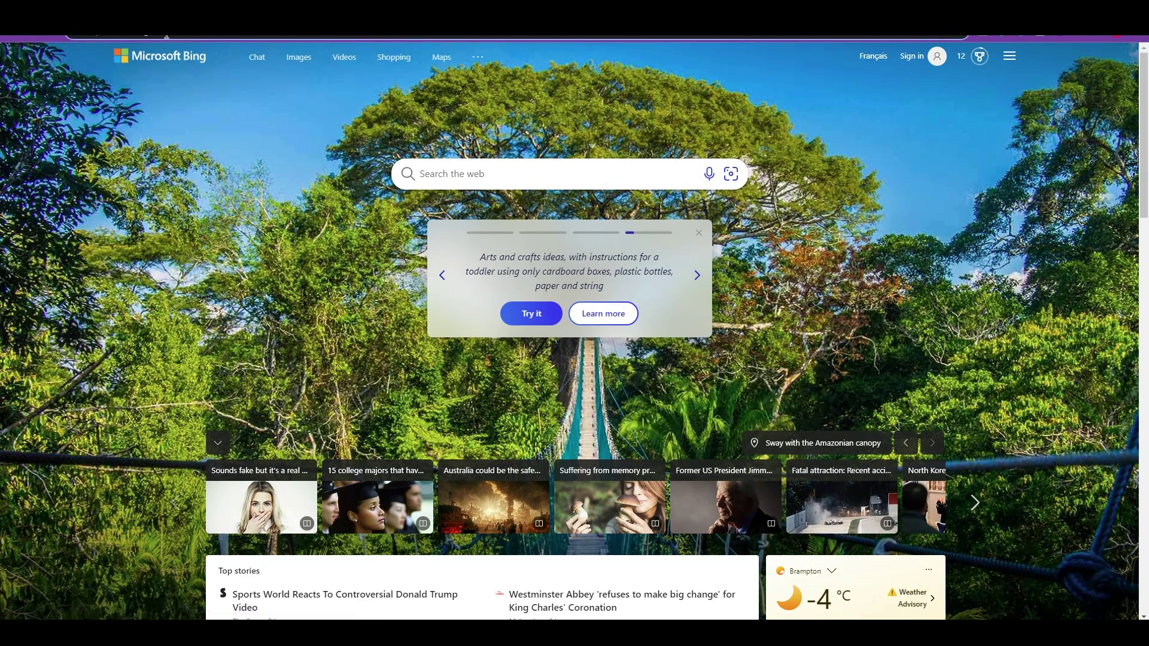
click(167, 37)
text(com/cne)
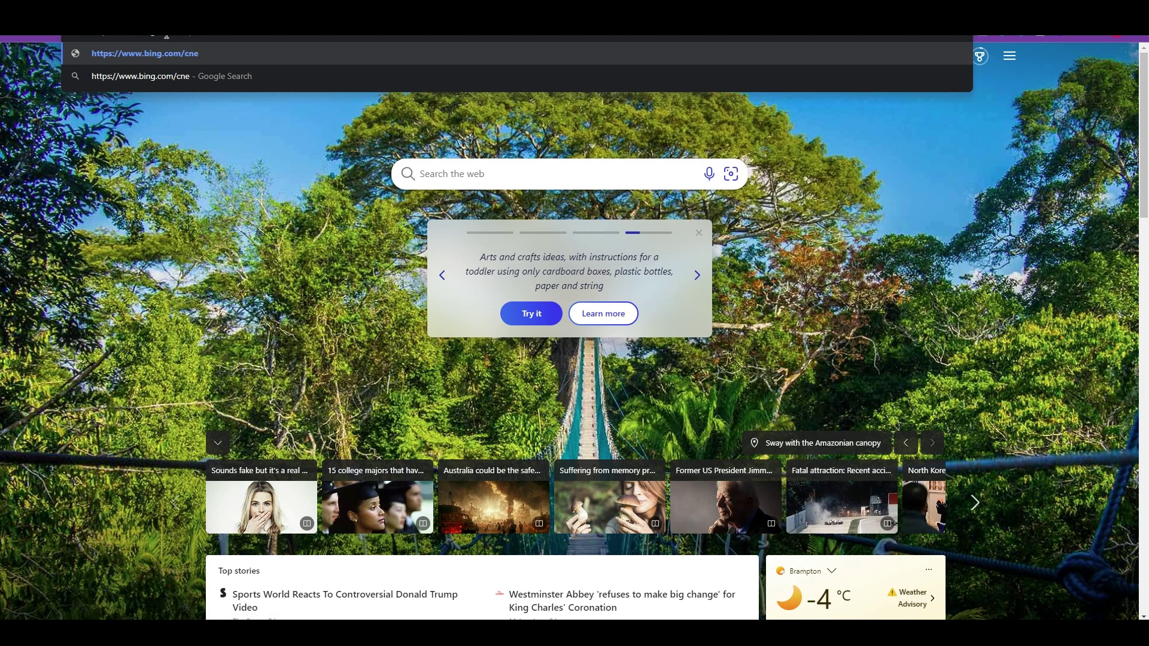
text(hat)
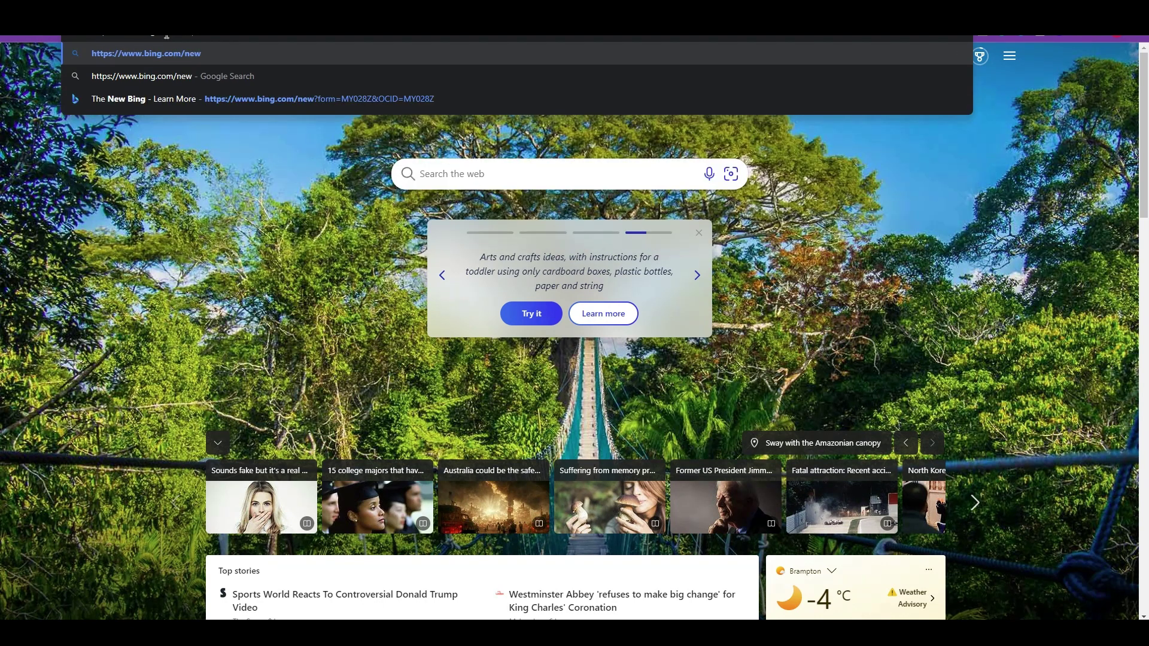
key(Return)
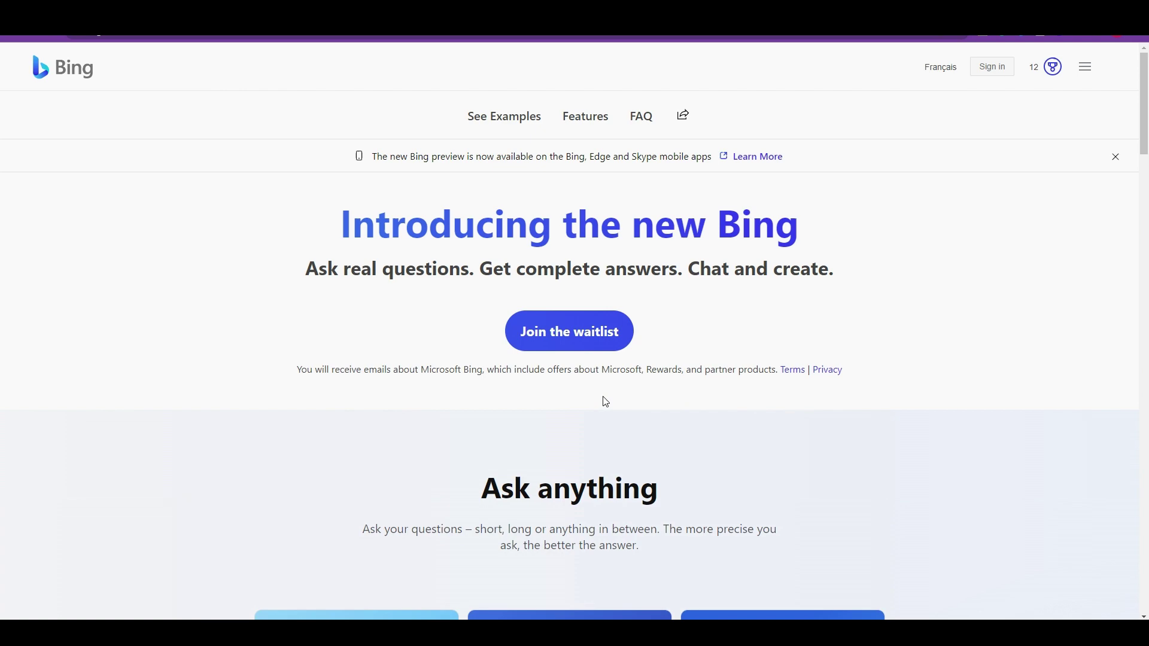
click(559, 348)
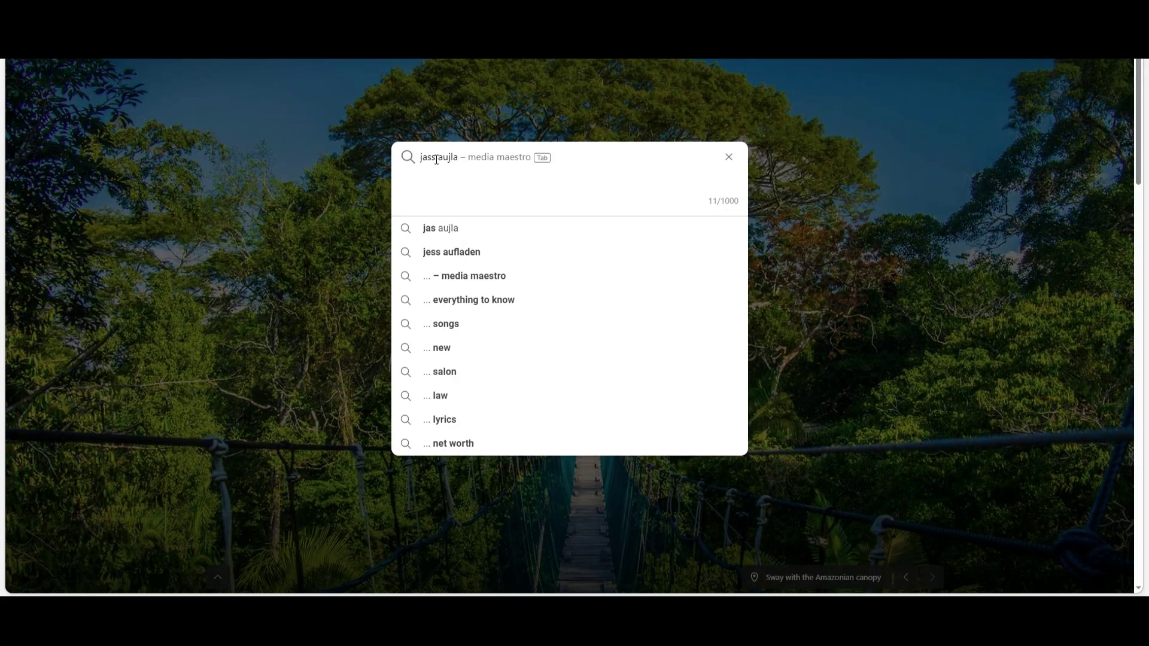
Step: Run the author search and scroll through the roughly 198,000 web results
key(Return)
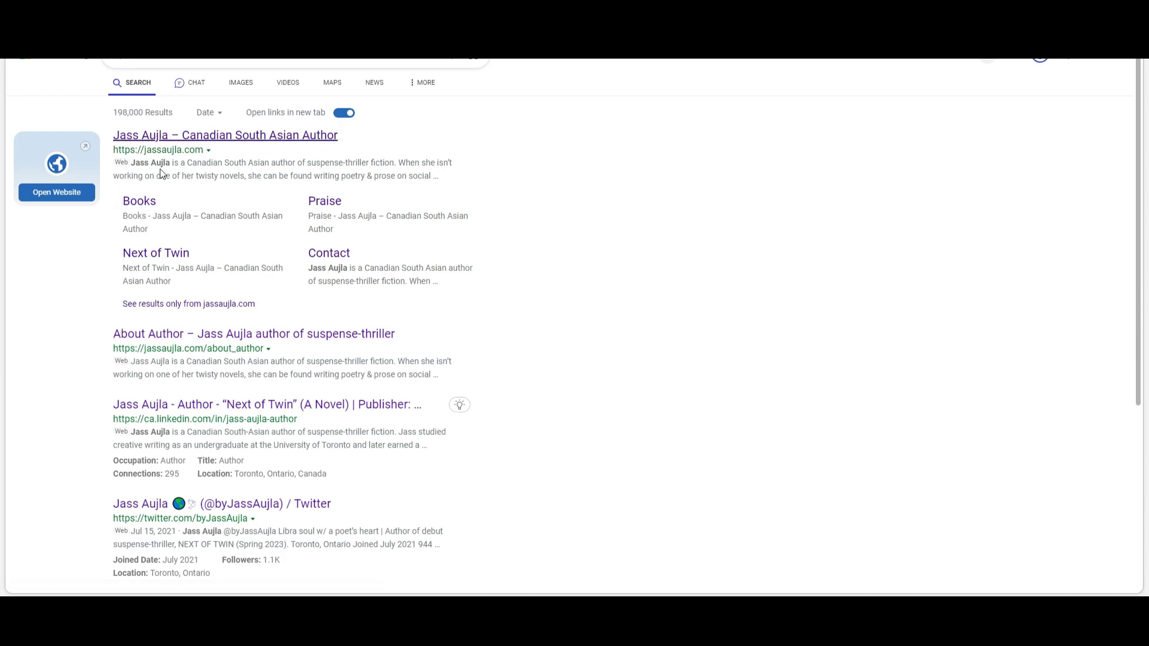
scroll(350, 379, down, 5)
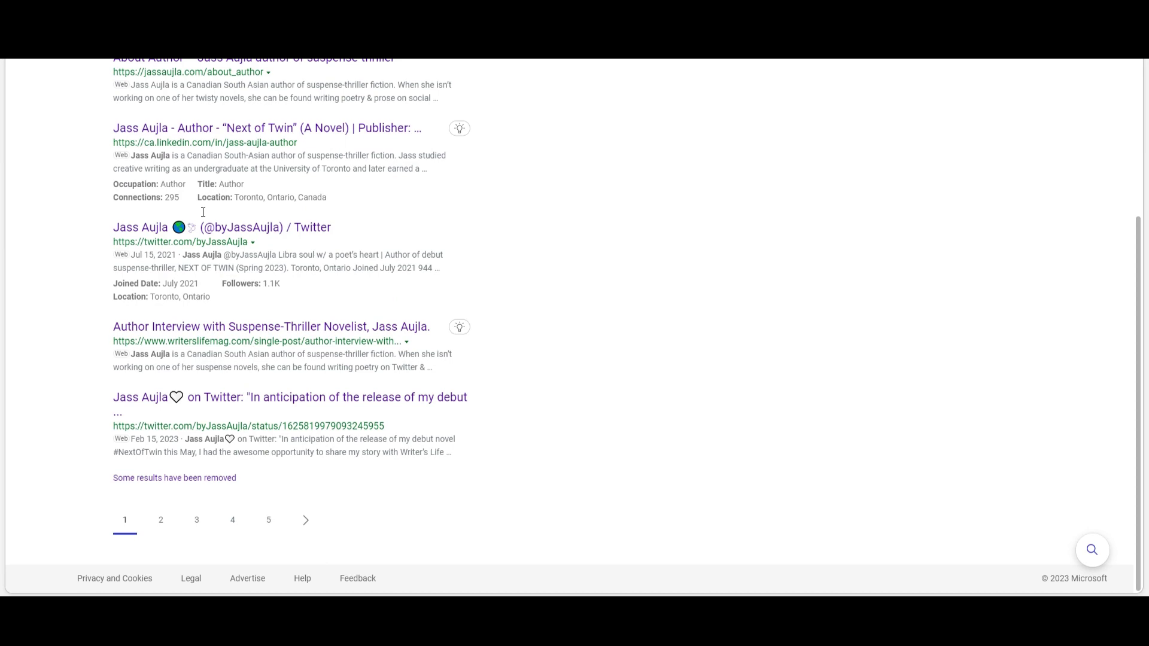
scroll(473, 282, up, 5)
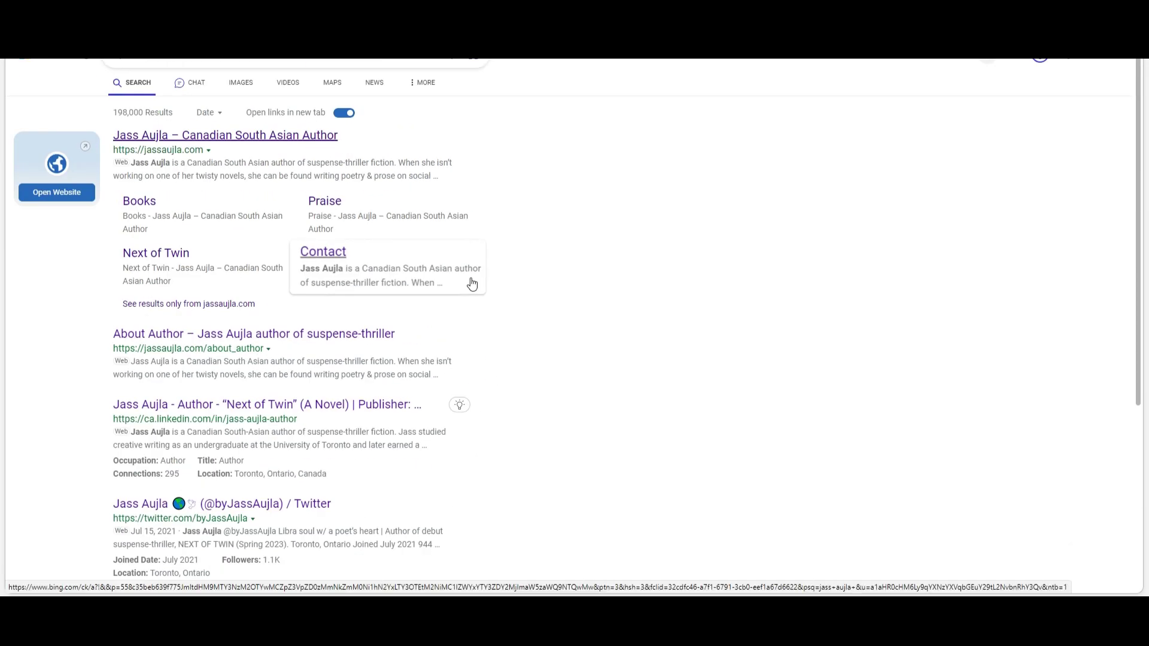
scroll(498, 303, down, 3)
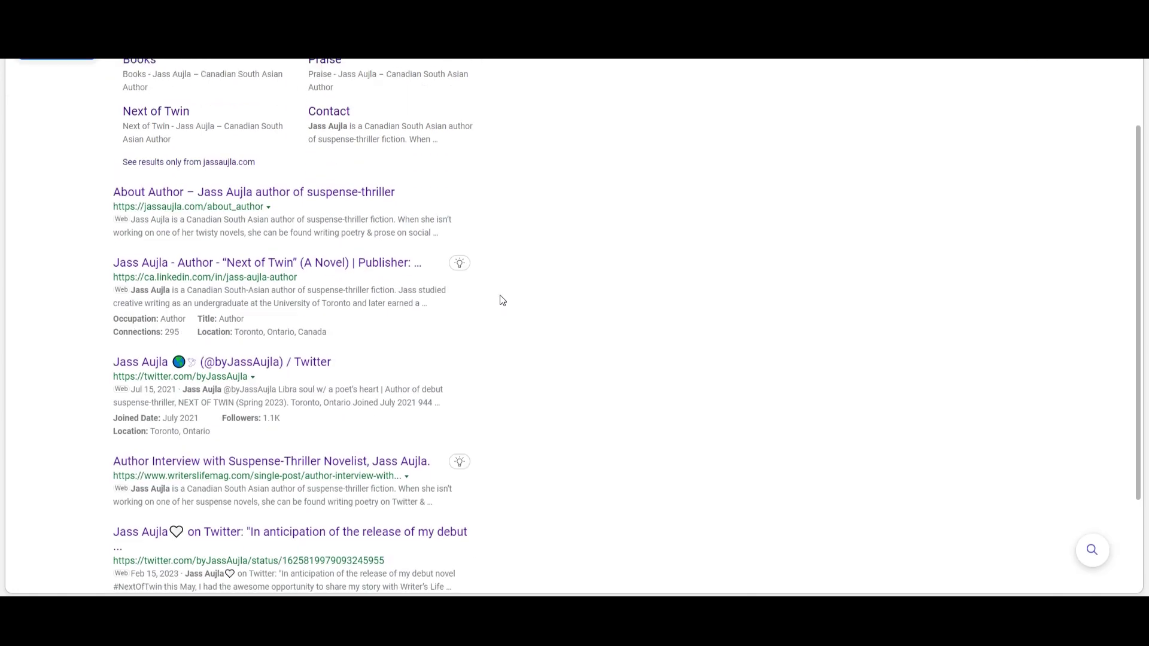
scroll(501, 300, up, 3)
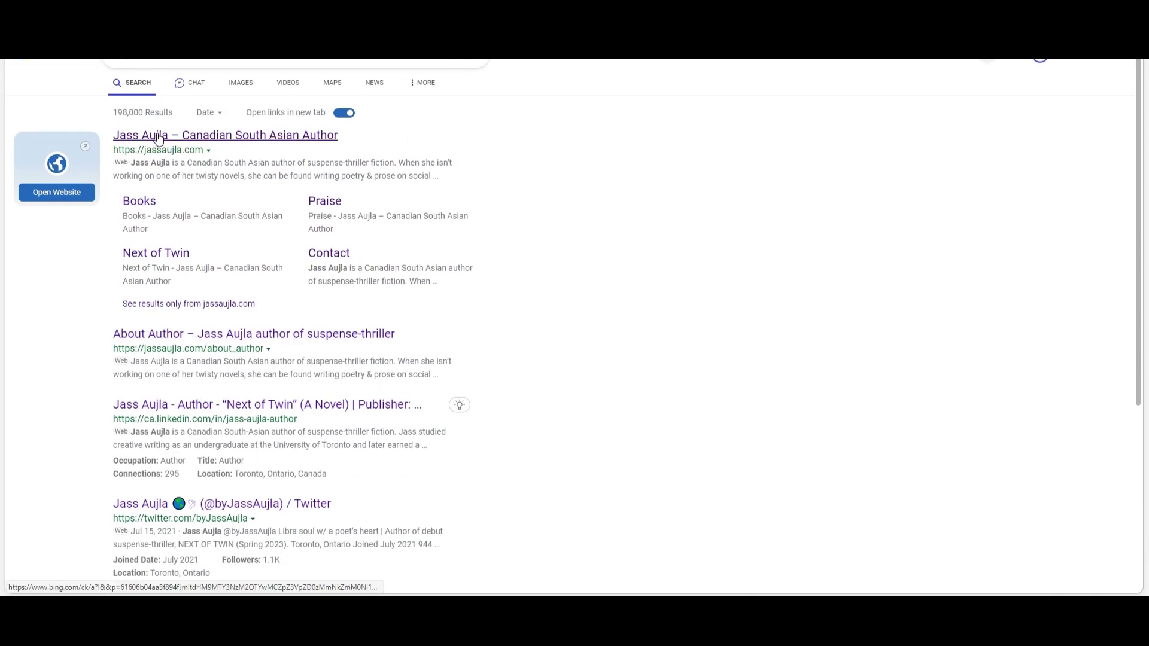
Step: Switch to Chat and check the sources behind the summary of the author's debut novel Next of Twin
click(186, 85)
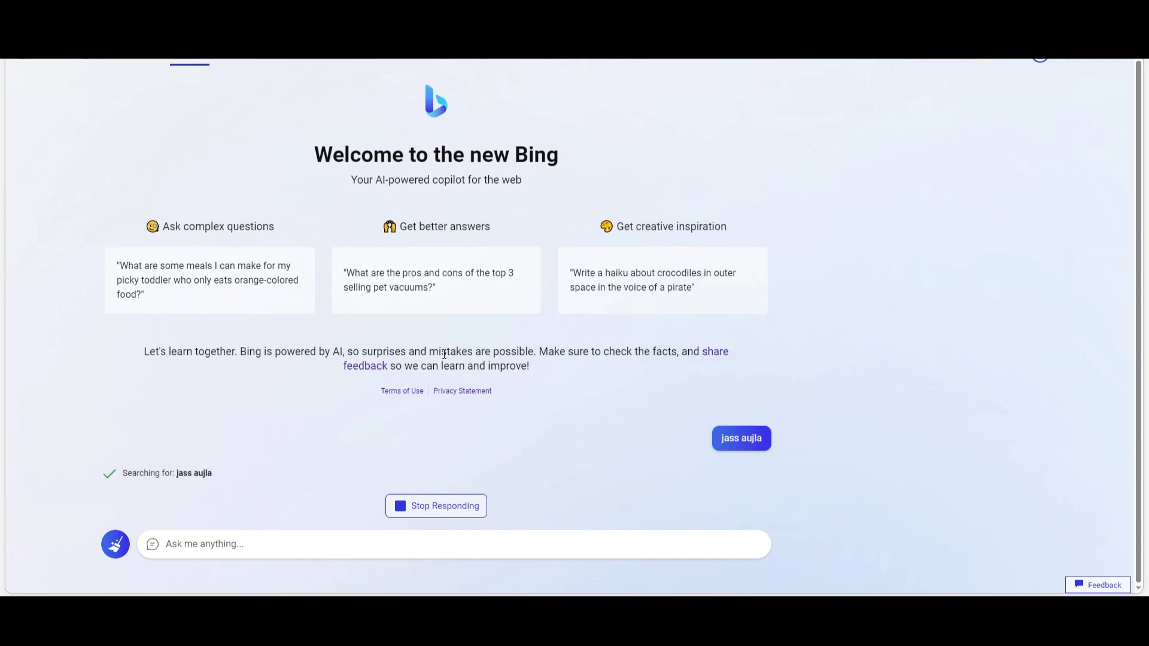
click(202, 553)
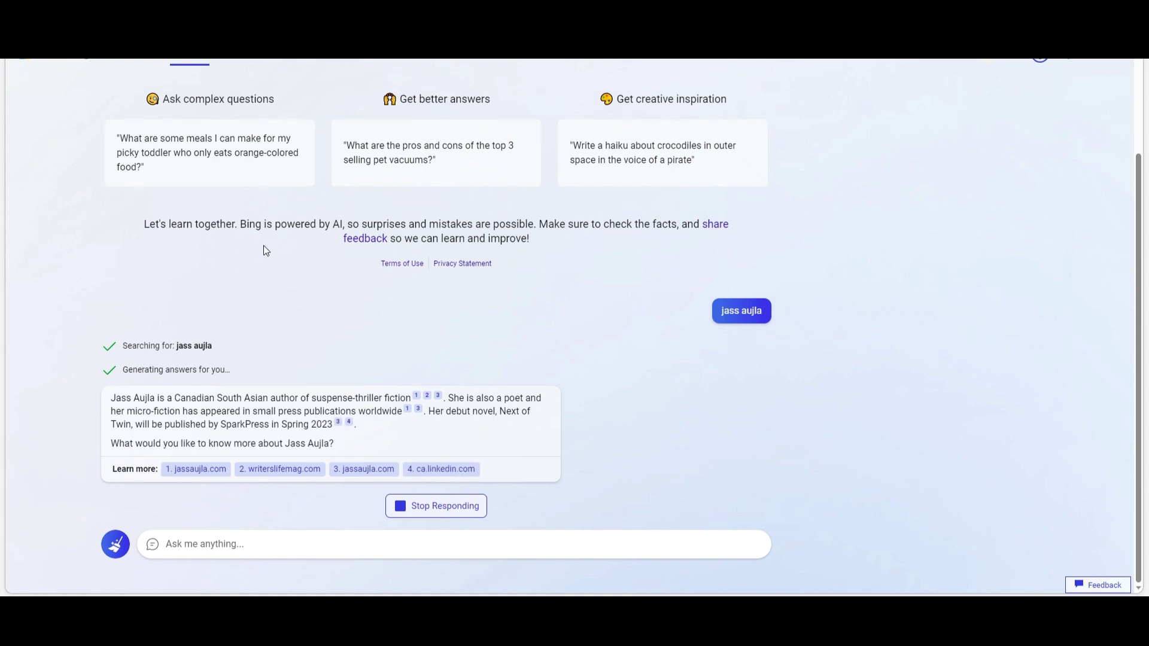
mouse_move(174, 402)
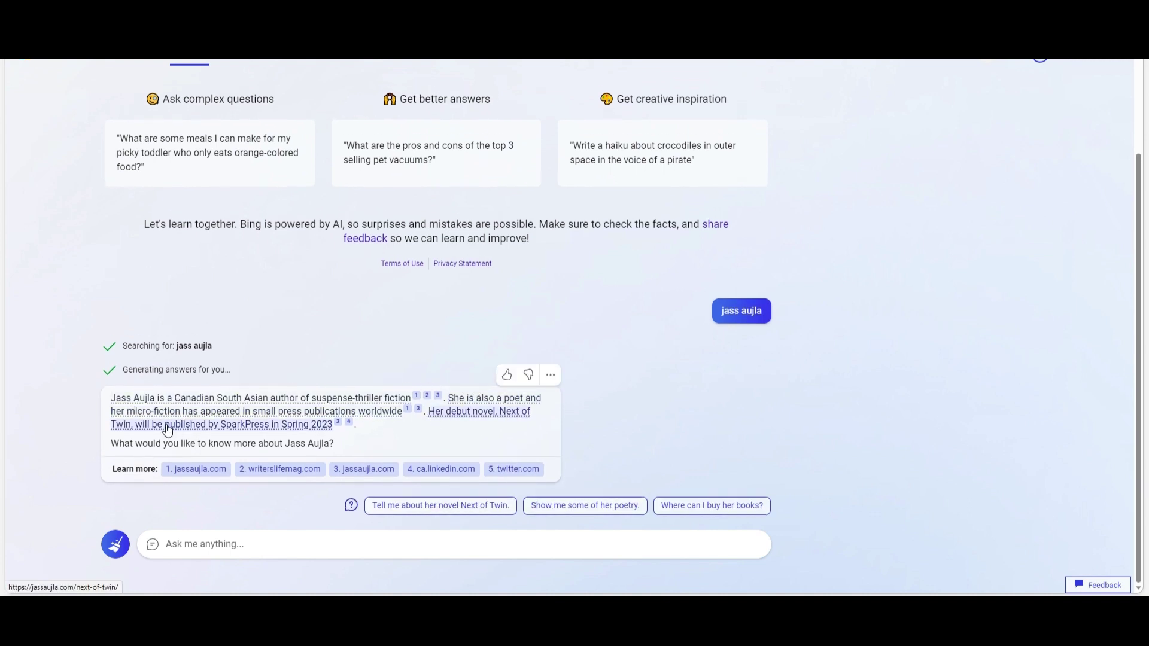
mouse_move(168, 434)
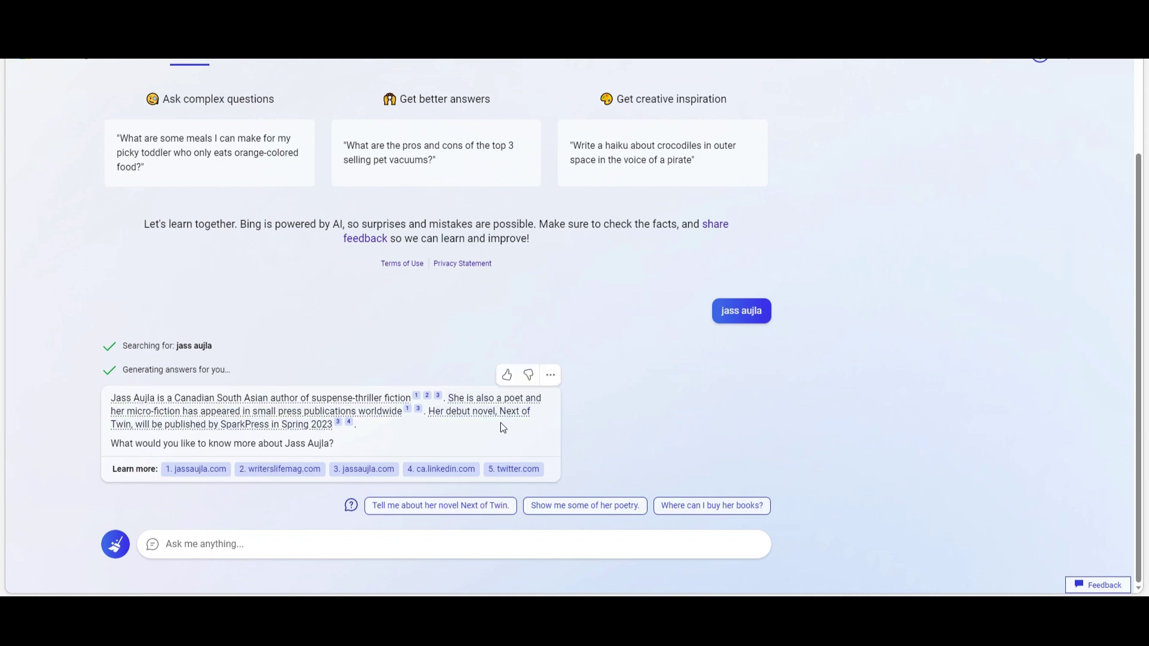
mouse_move(502, 423)
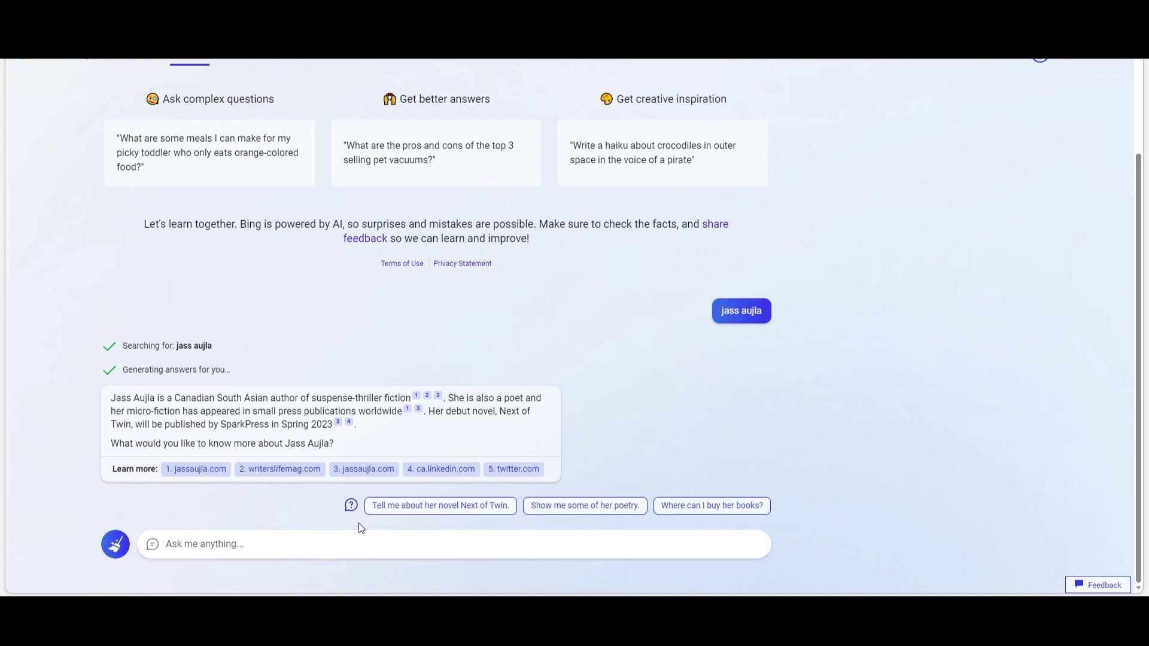
Step: Ask about Next of Twin and confirm interest to get its May 16, 2023 pre-order details
click(450, 509)
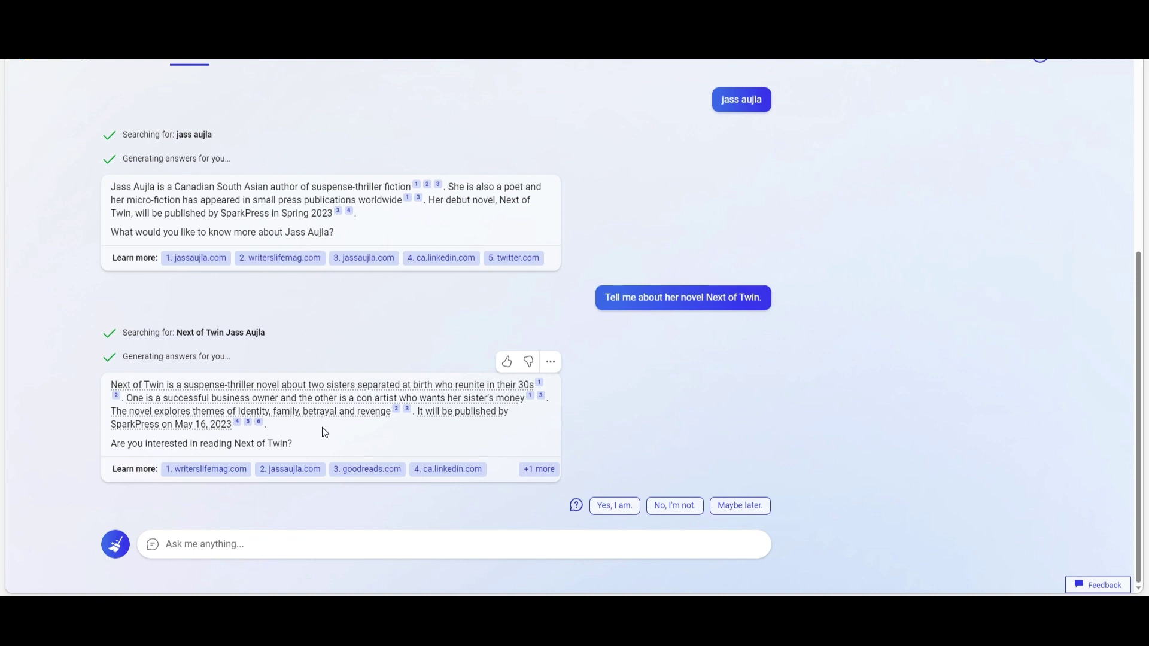
click(613, 509)
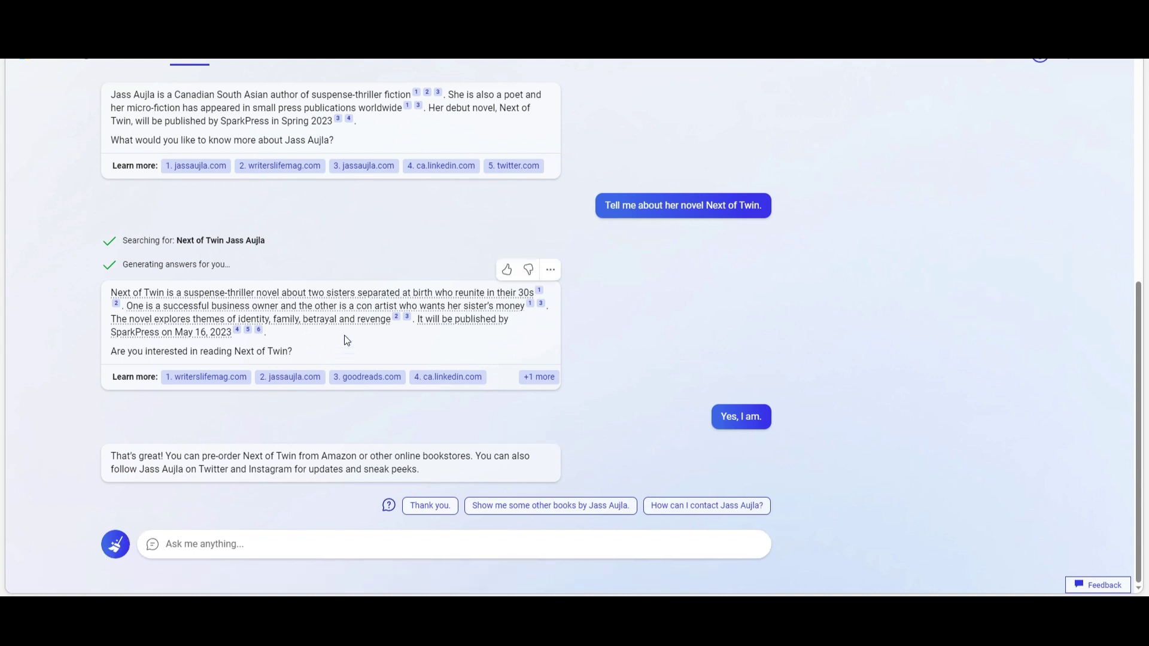
Step: Reset the chat with New topic, go back to the web results, and clear the query
click(120, 554)
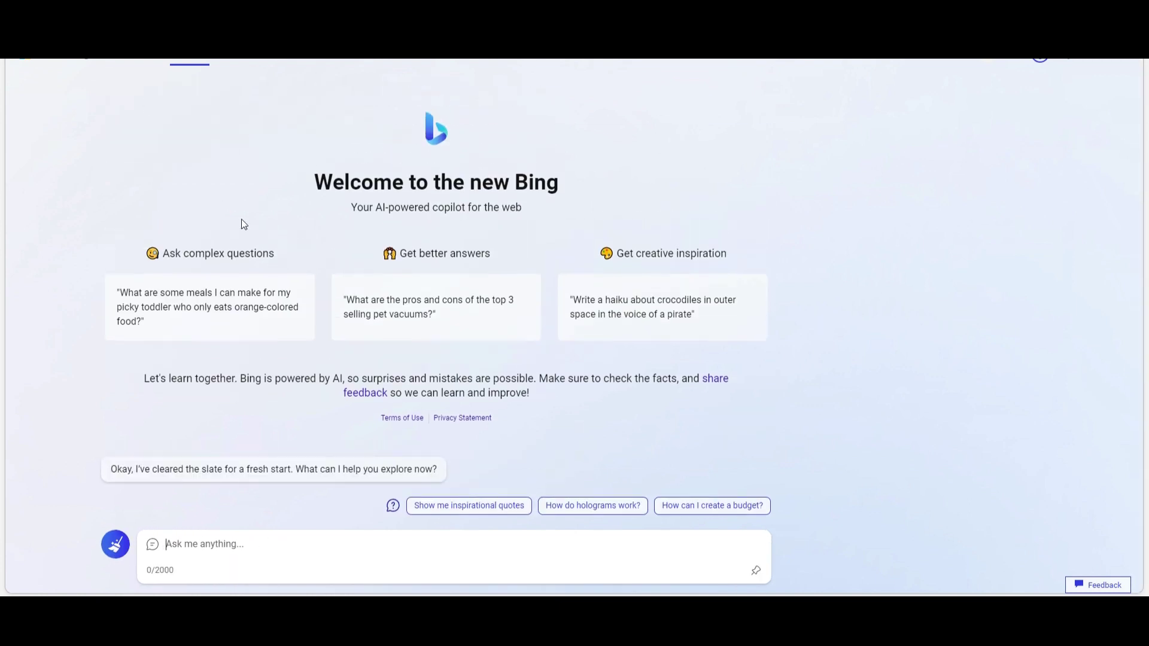
click(194, 563)
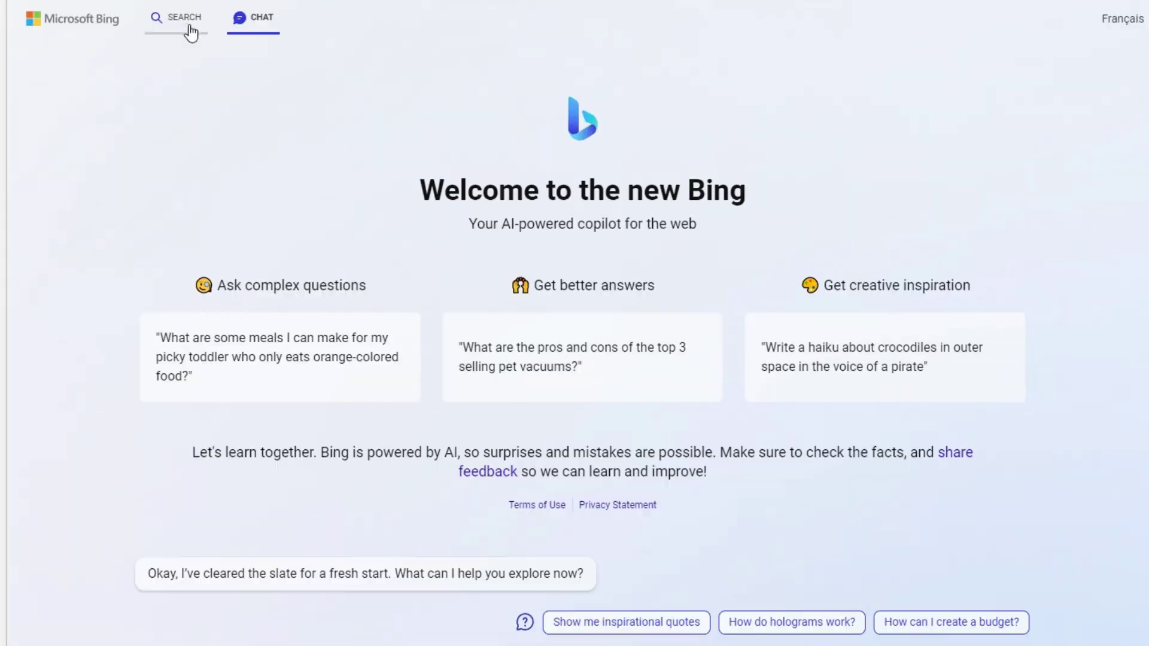
click(142, 56)
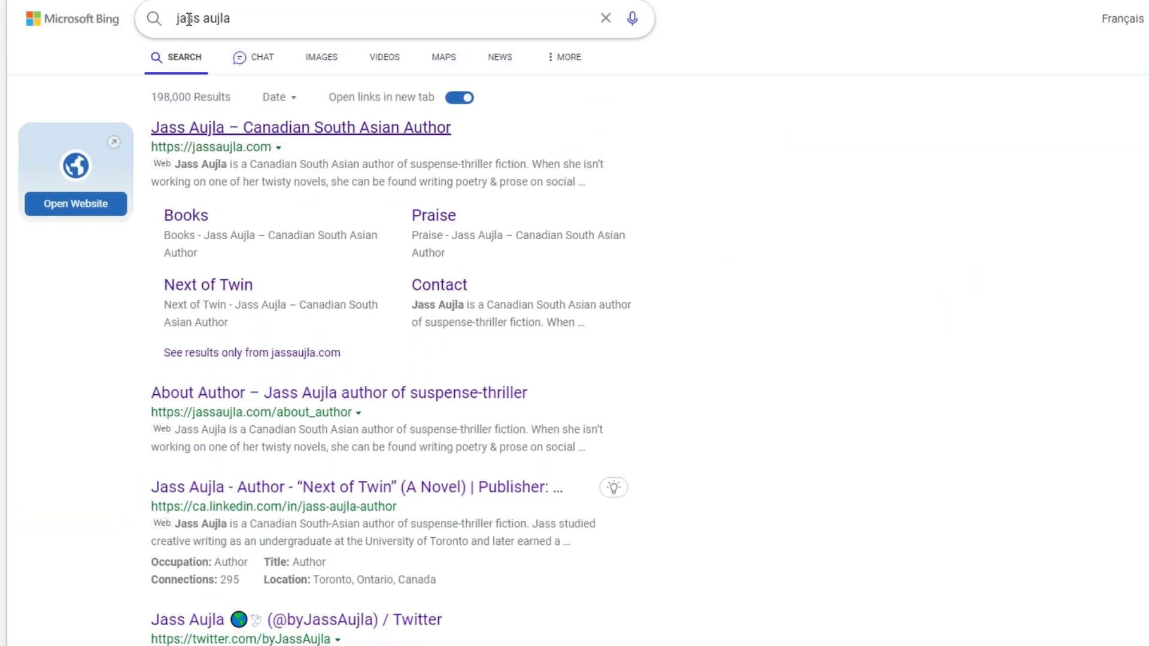
click(606, 18)
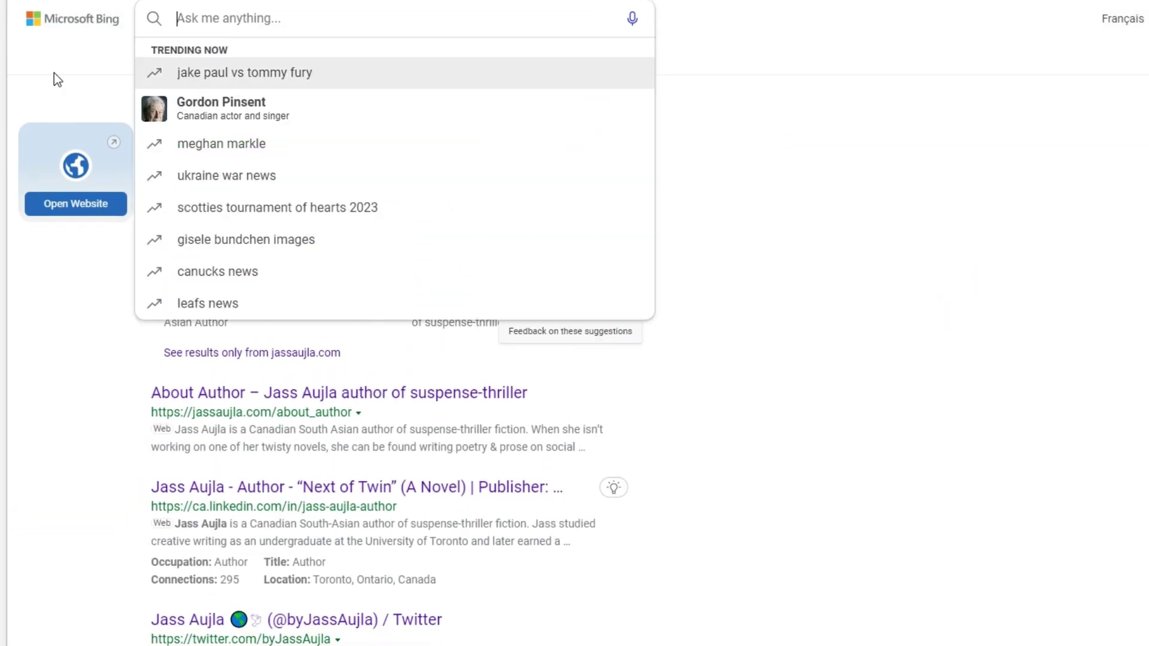
click(953, 338)
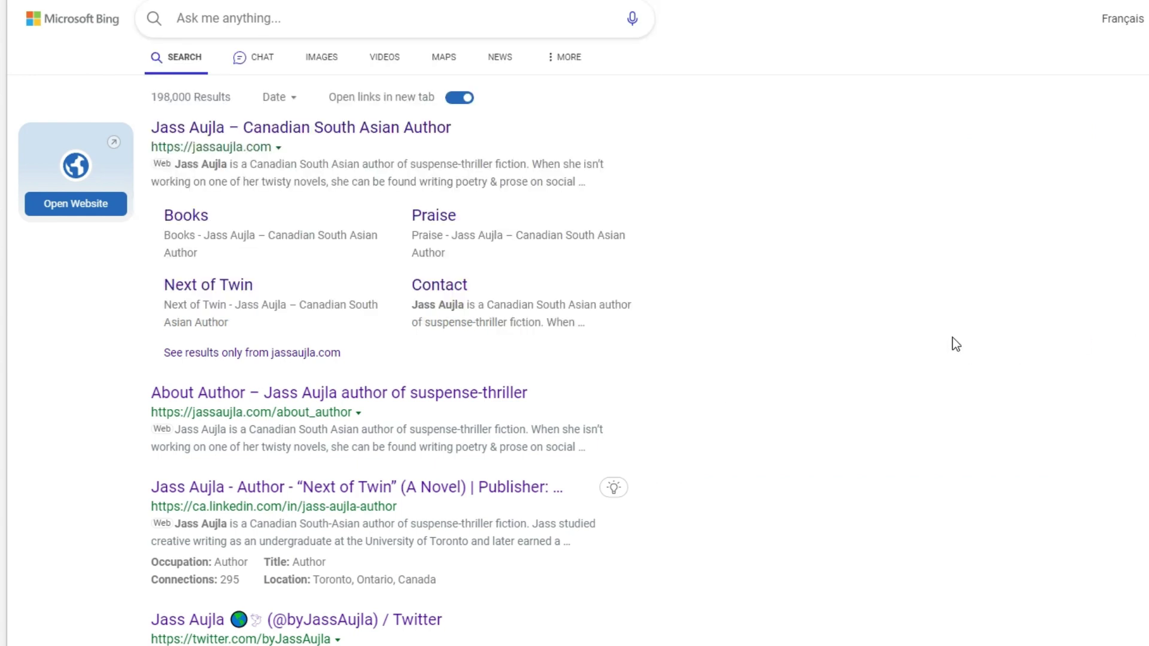
click(190, 17)
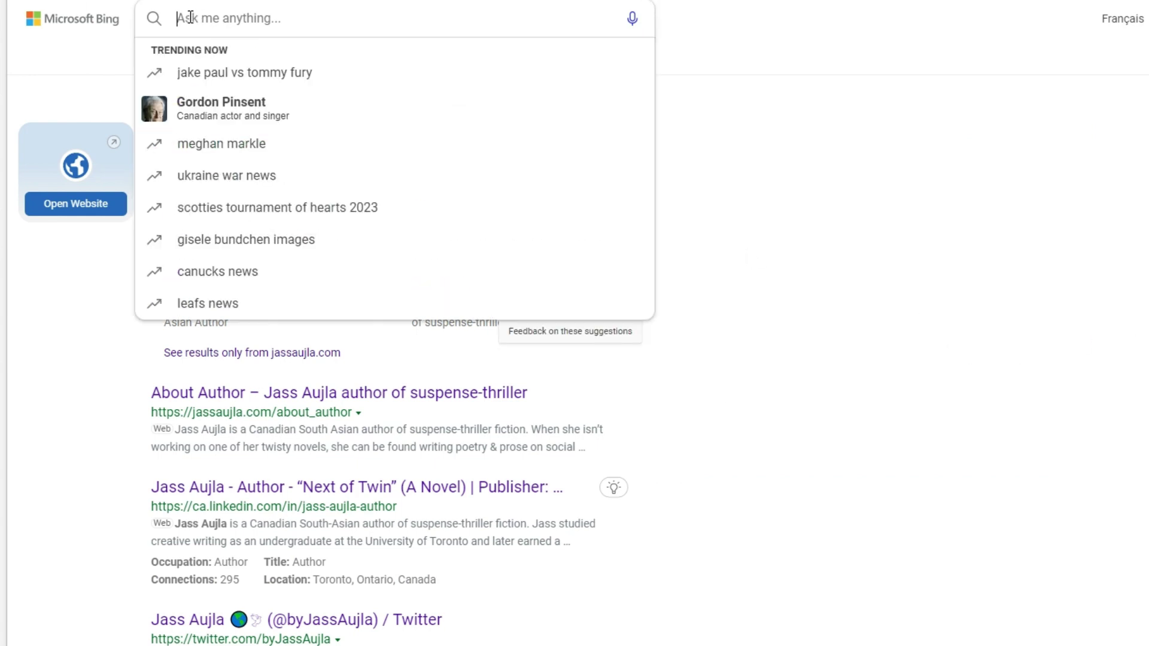
text(tell me )
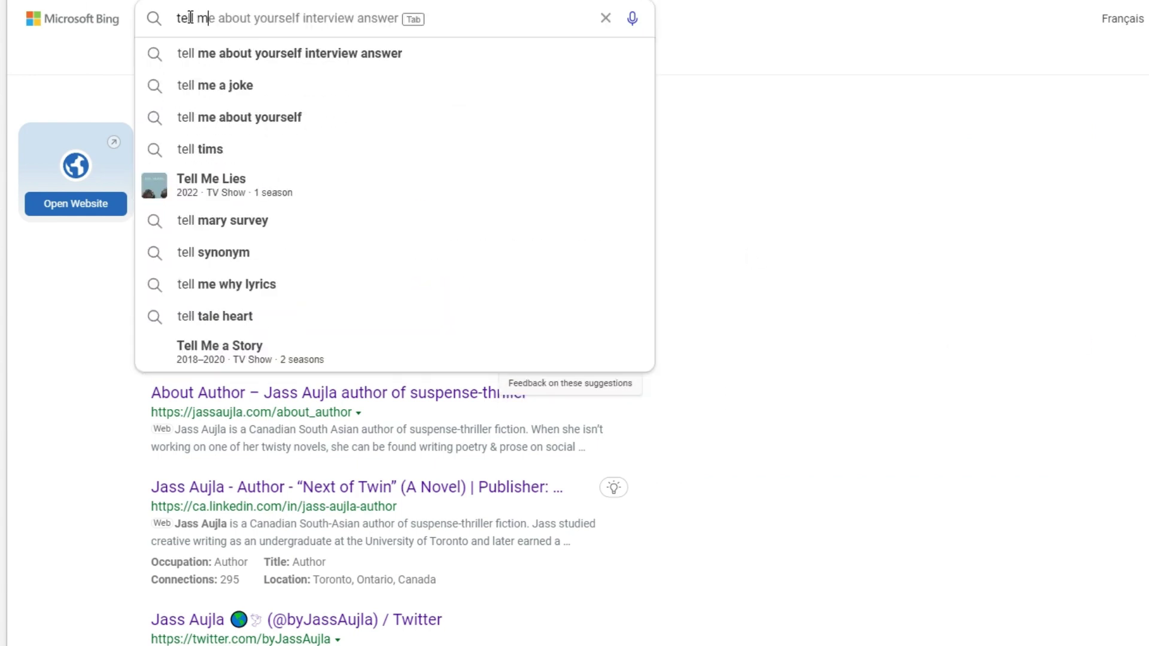
text(about )
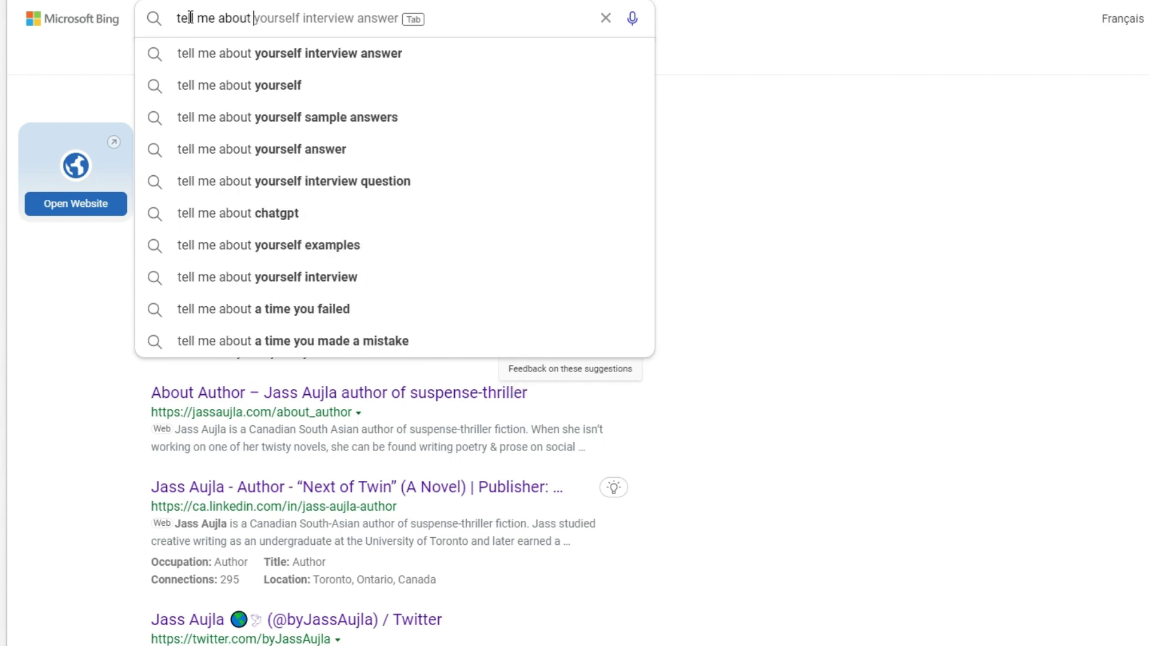
text(city of lahor)
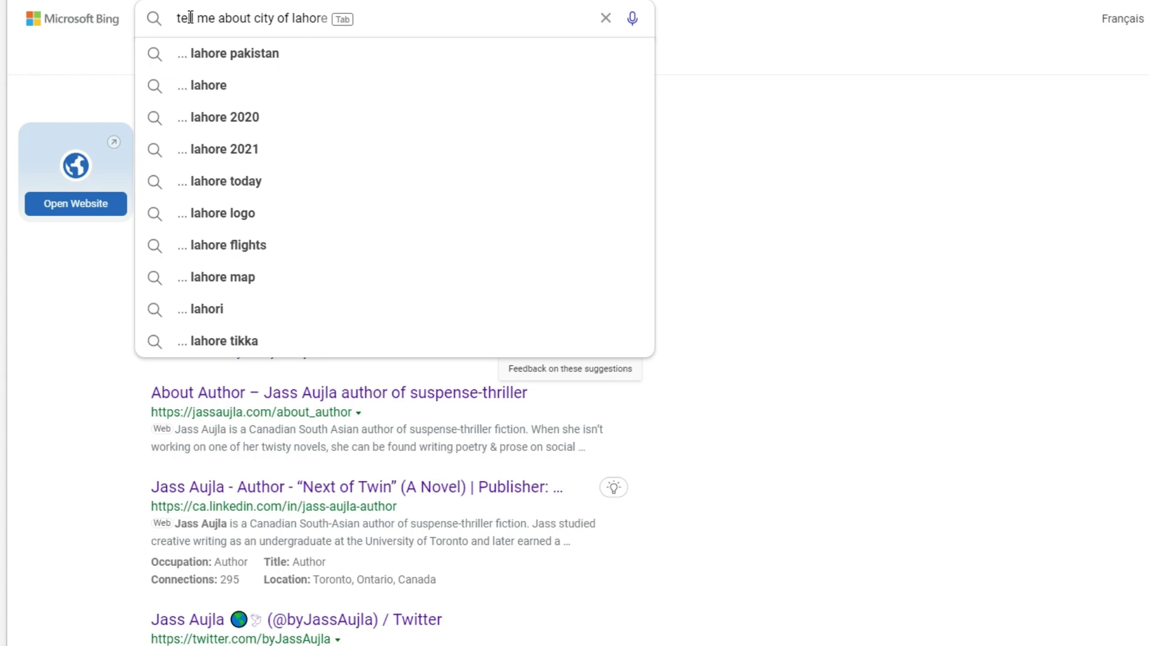
text(e)
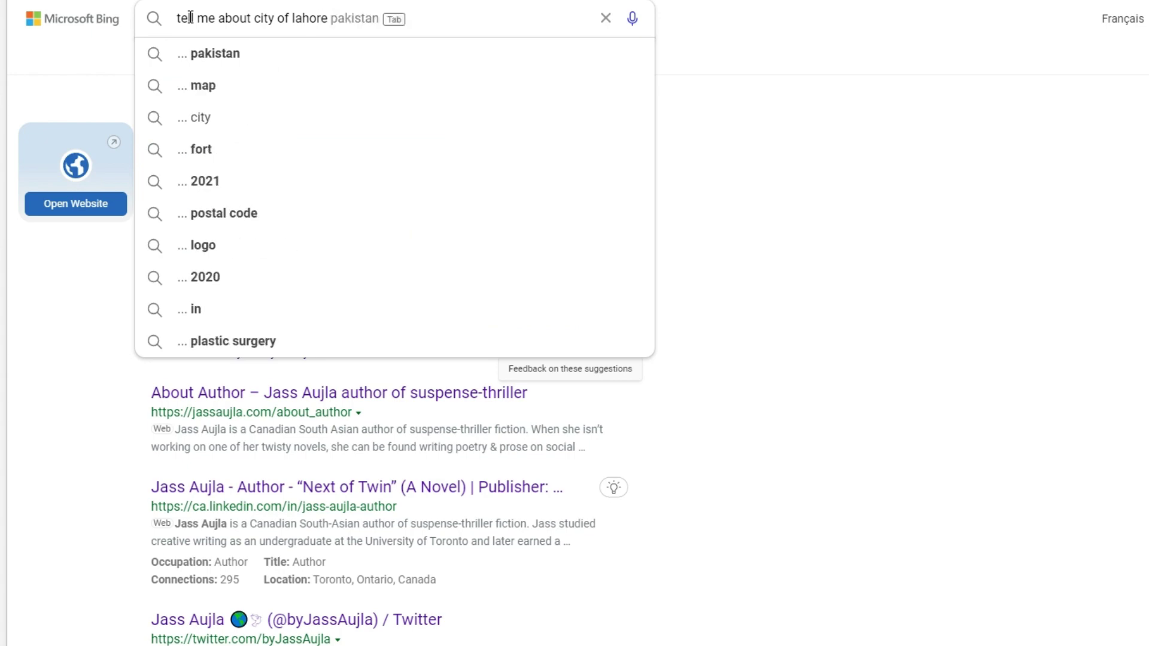
key(Tab)
key(Return)
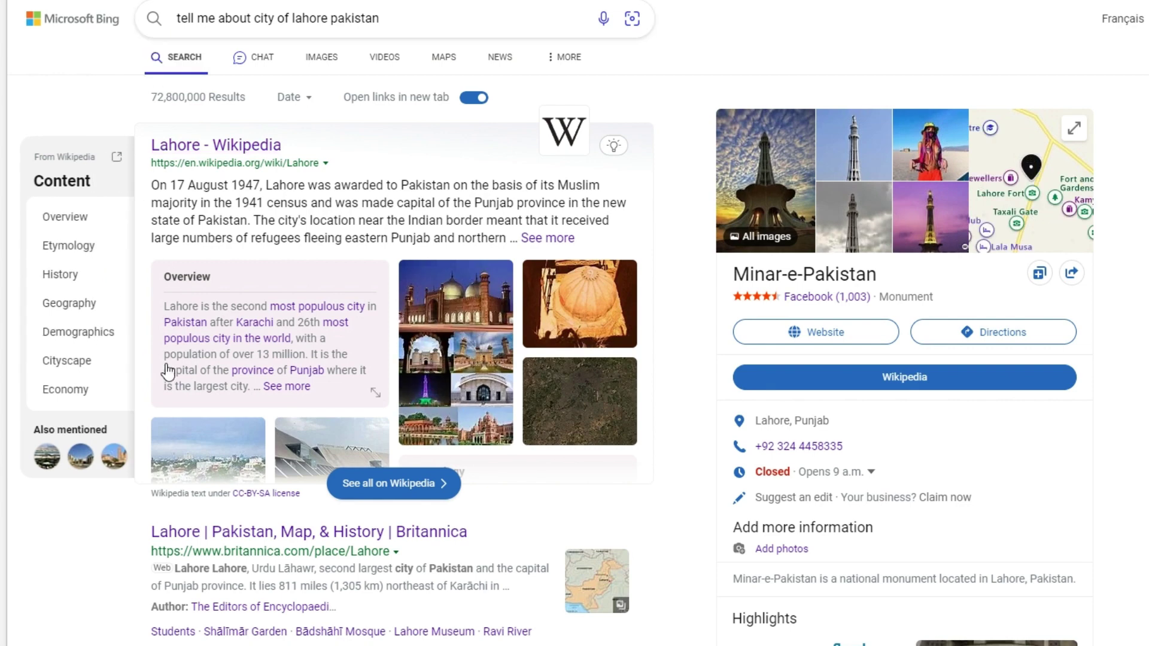
scroll(409, 195, down, 4)
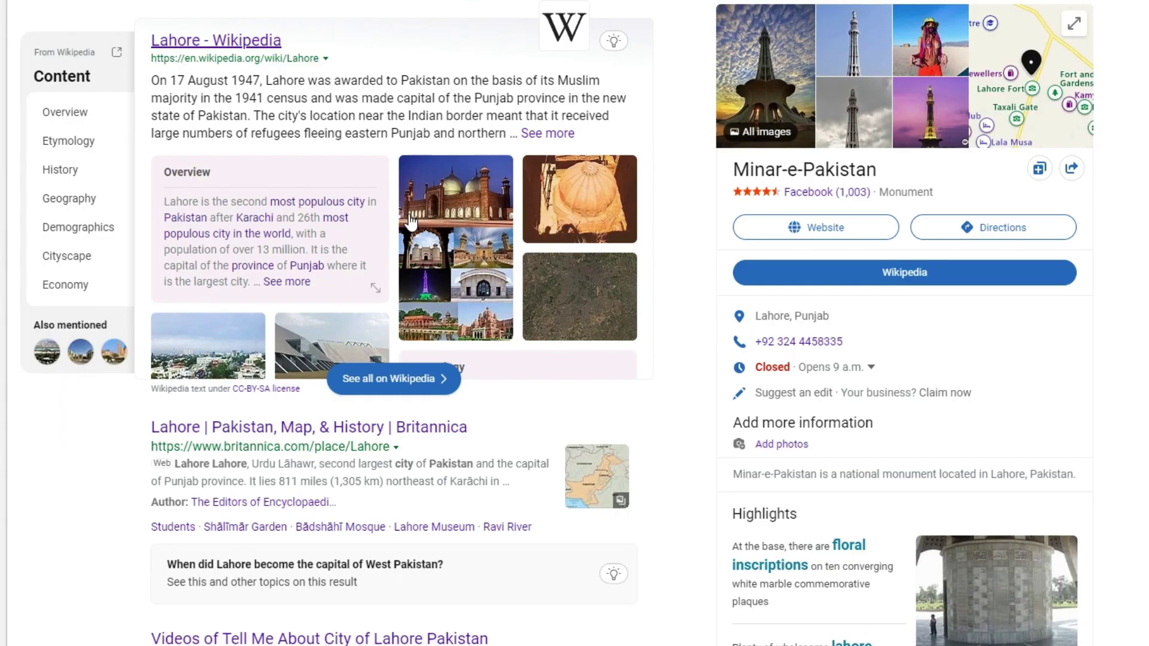
scroll(684, 317, down, 6)
scroll(686, 324, down, 1)
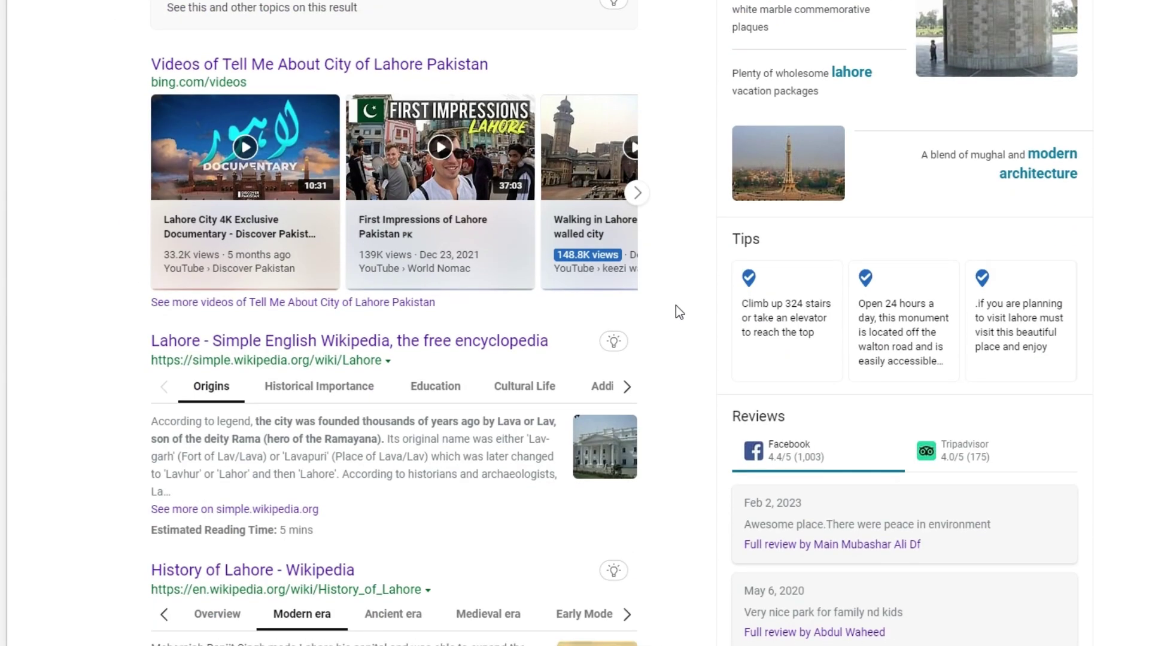
scroll(677, 306, up, 11)
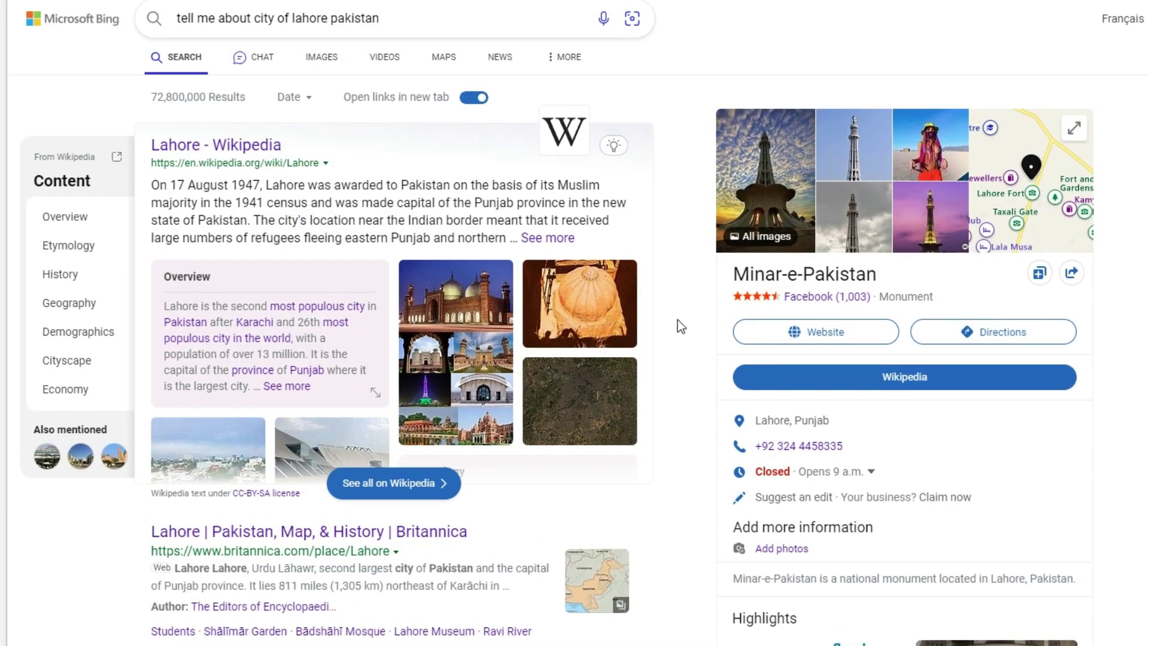
Step: Open the Chat answer describing Lahore as Punjab's capital of over 13 million people
click(258, 57)
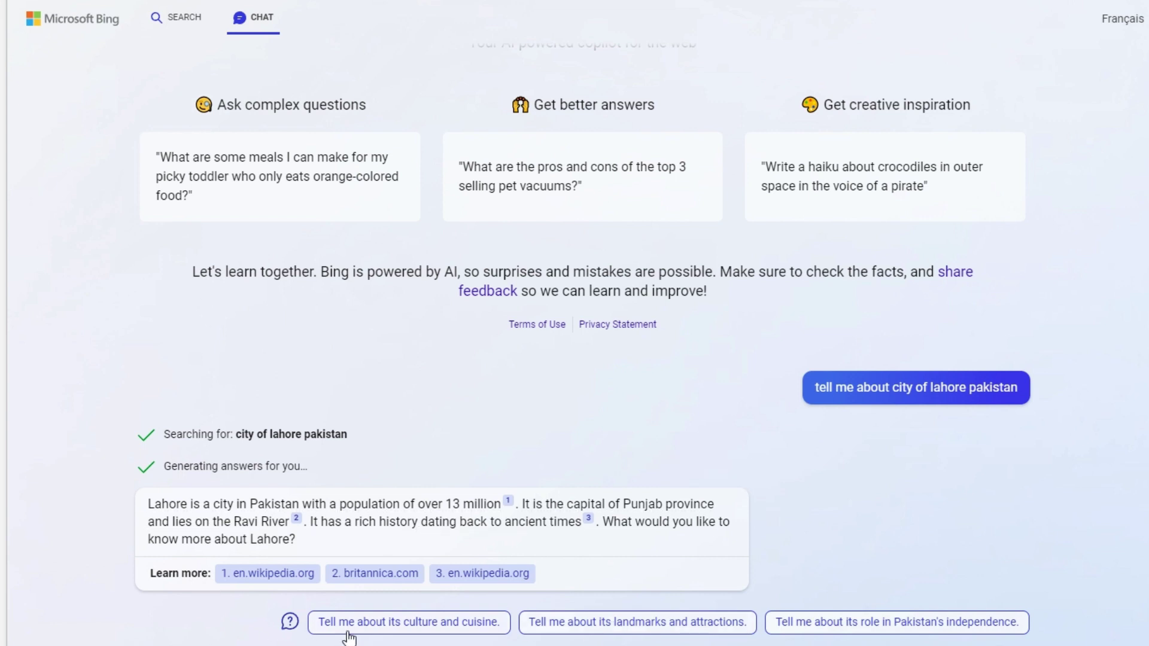
Step: Ask for Lahore's landmarks: Wazir Khan Mosque, Lahore Fort, Minar-e-Pakistan, and preview their sources
click(649, 624)
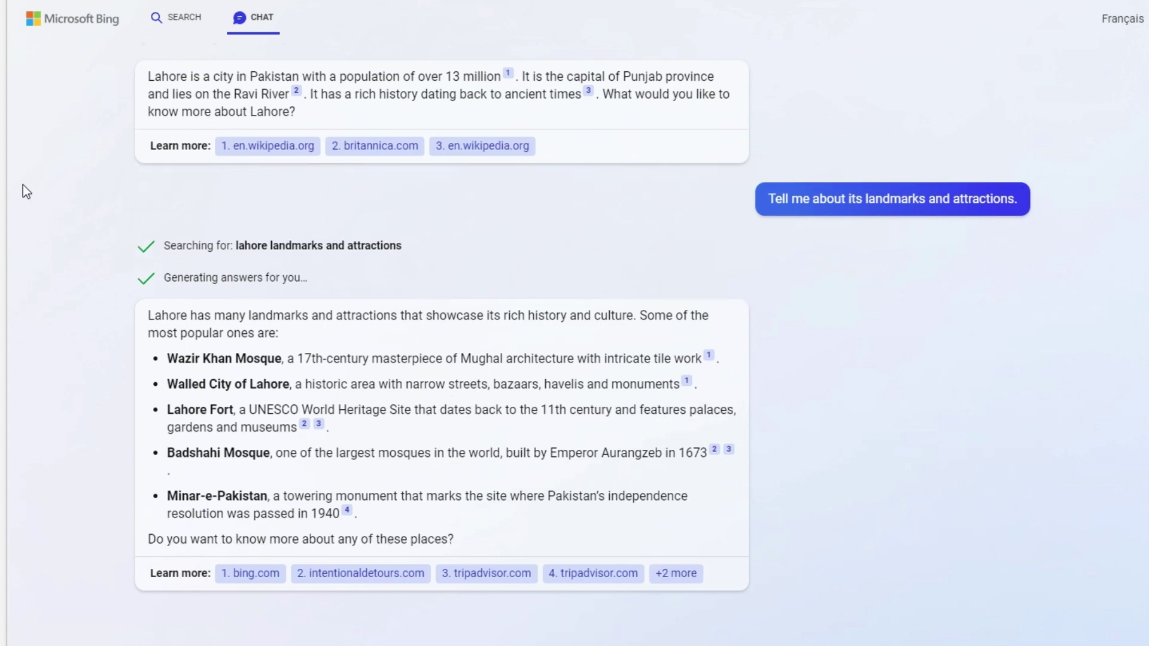
mouse_move(215, 364)
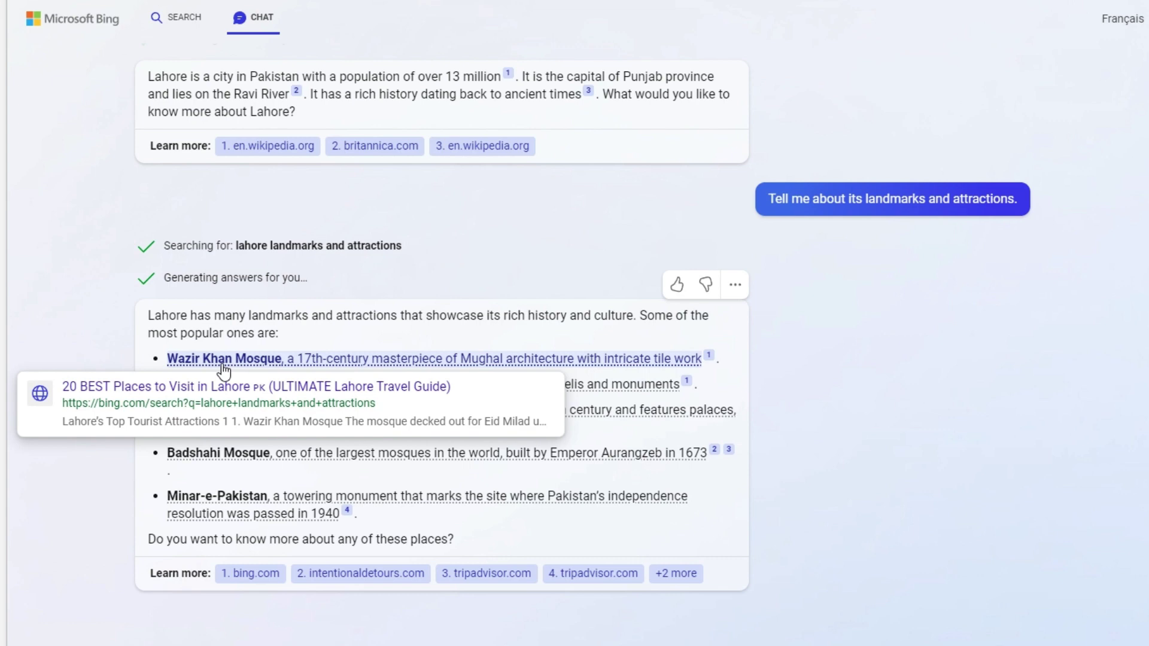
mouse_move(315, 387)
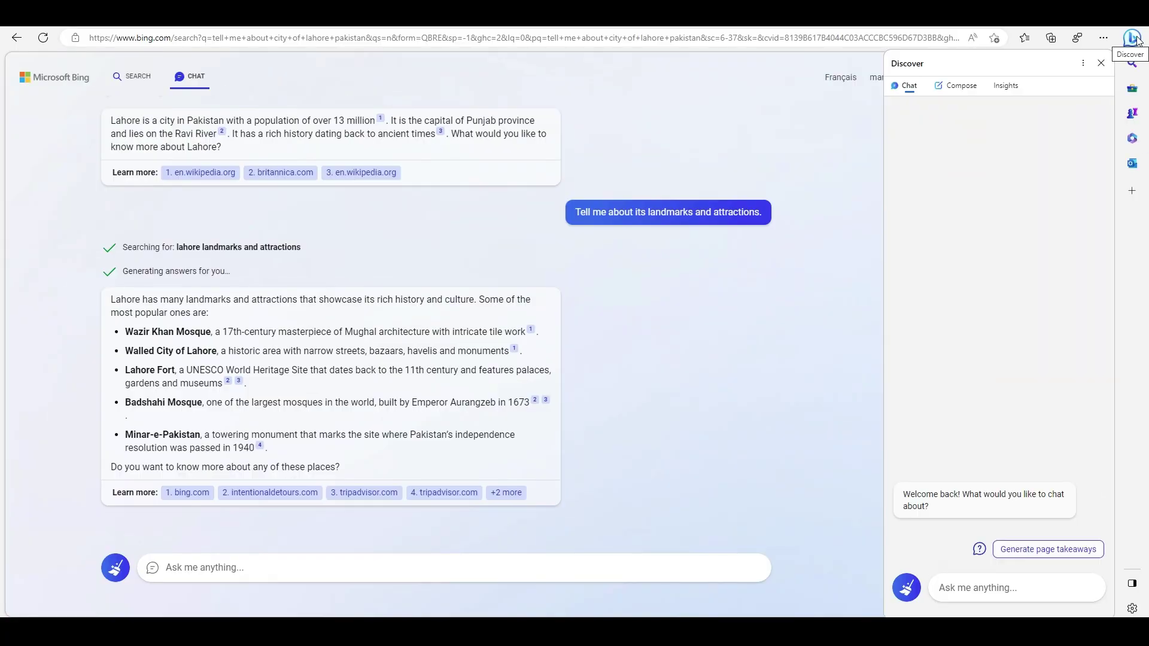
Step: In Discover Compose, enter 'write me 2 instrgram post about lahore city' with Short length
click(1133, 37)
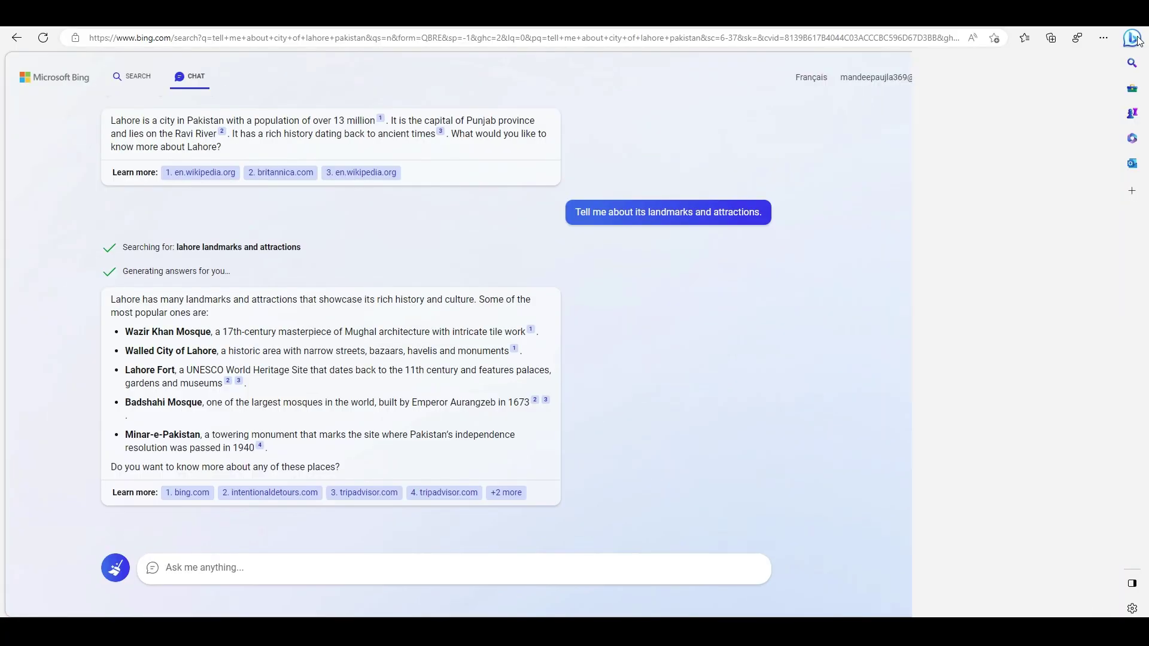
click(1133, 37)
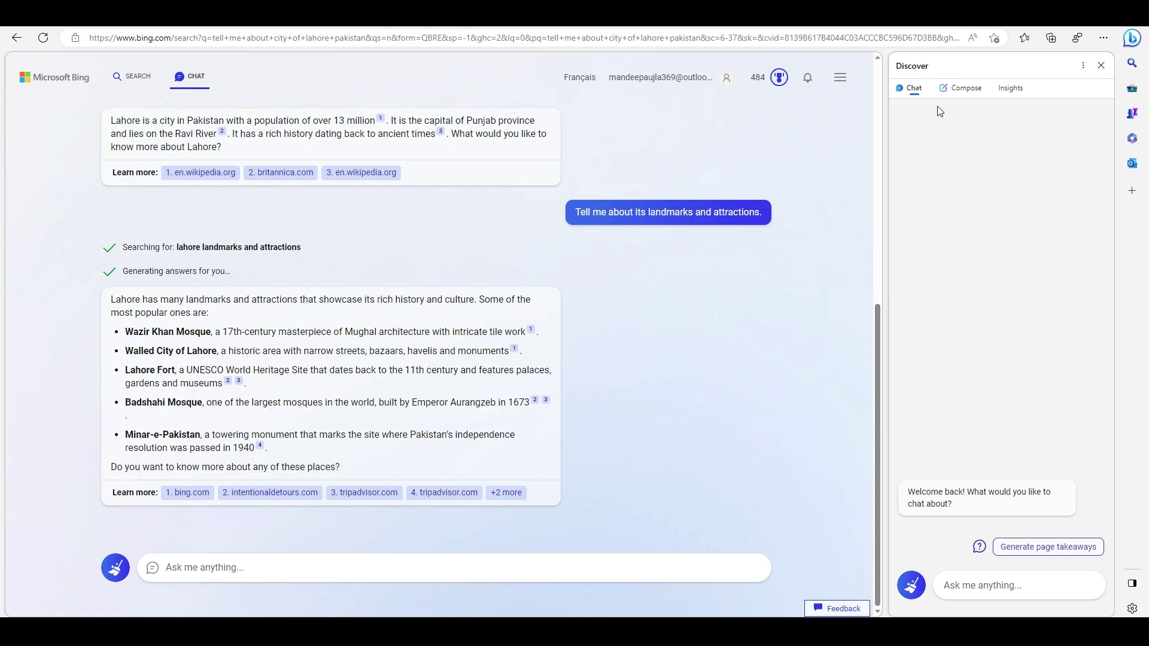
click(974, 583)
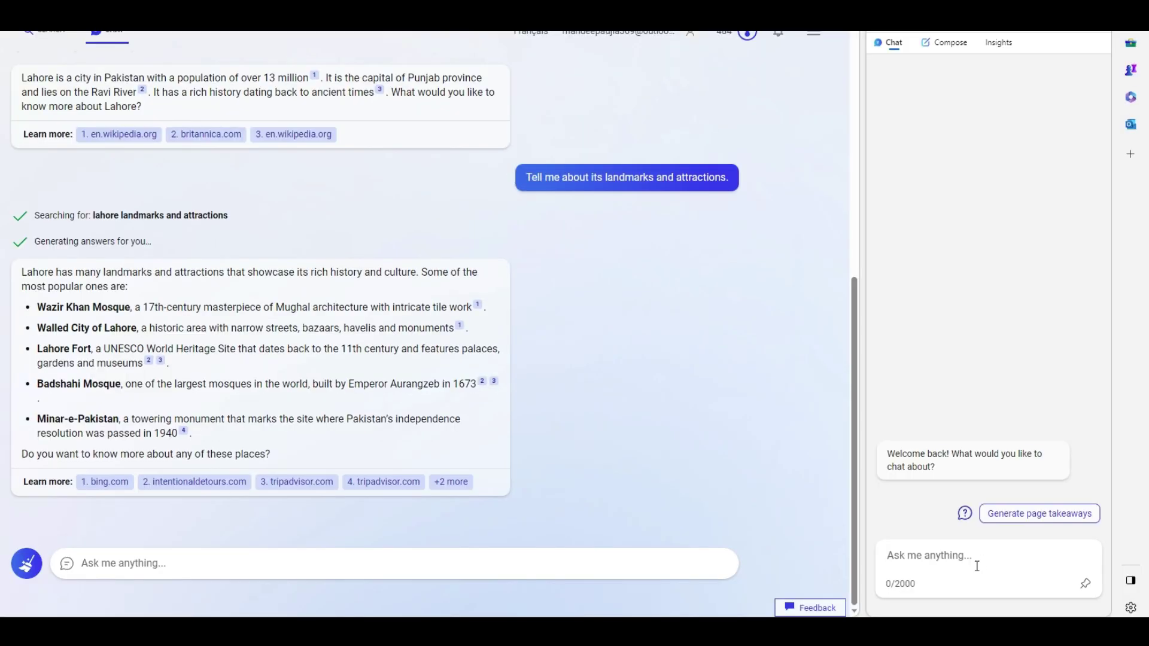
click(988, 488)
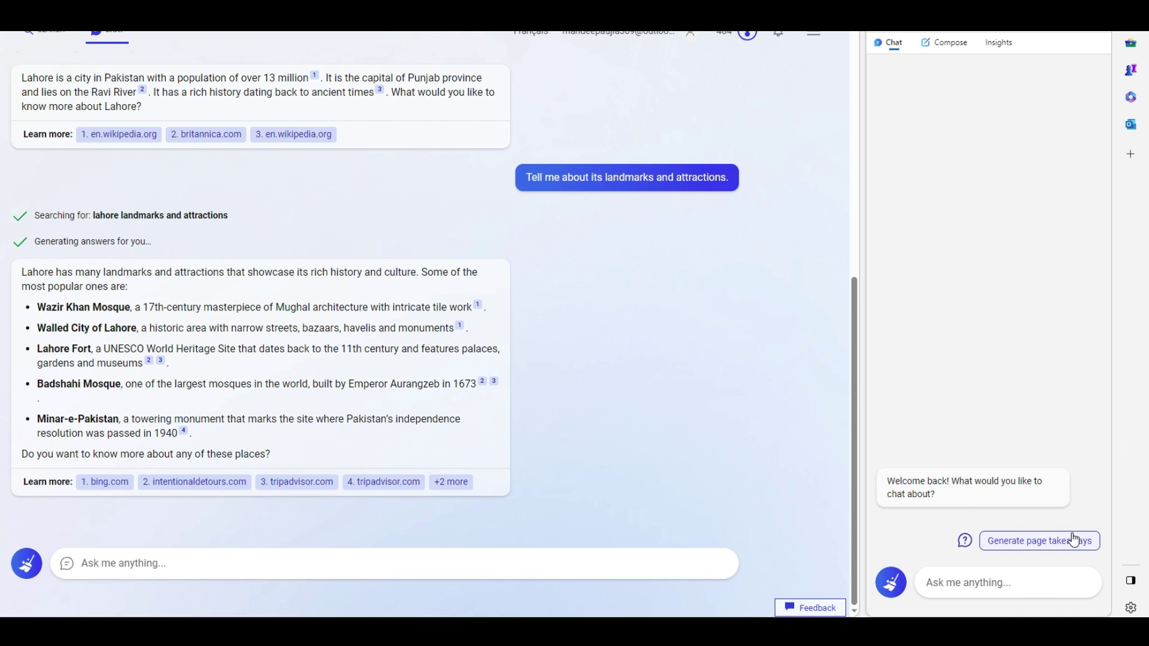
click(950, 48)
click(941, 121)
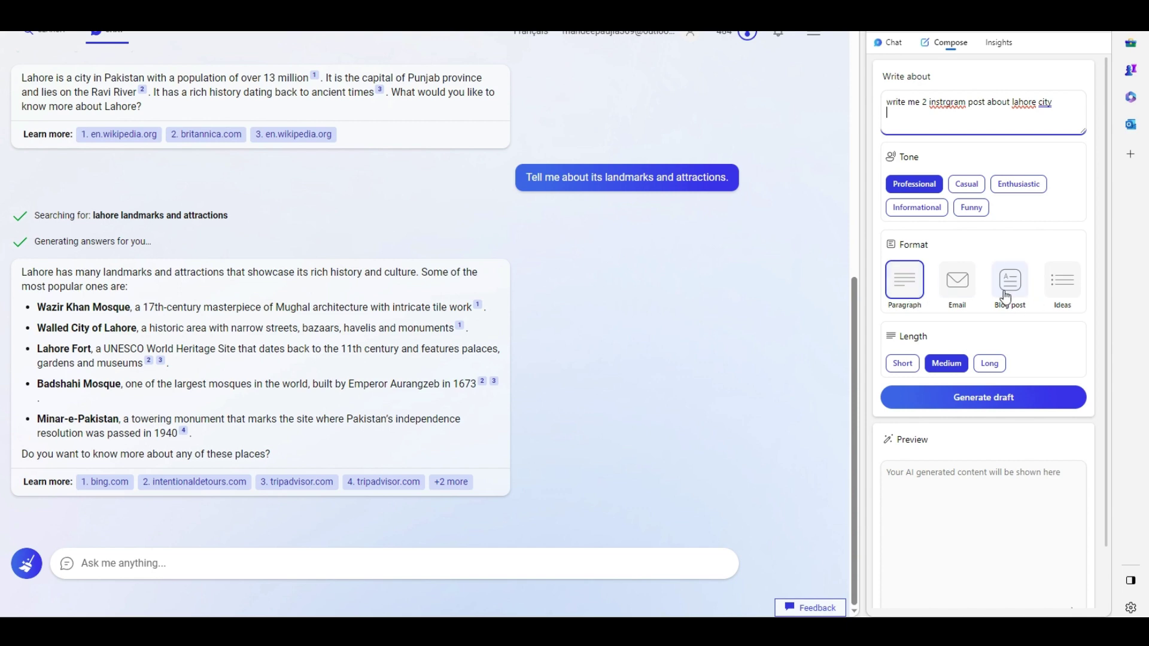
click(905, 367)
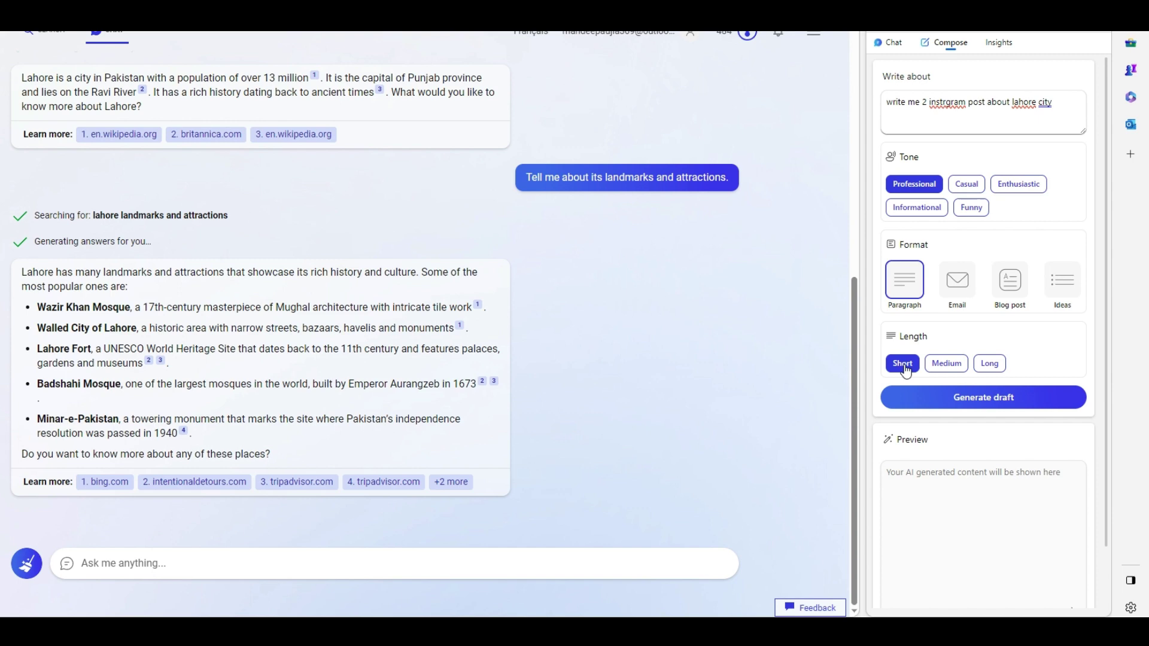
Step: Generate the drafts and scroll the preview to read both short Lahore Instagram posts
click(950, 408)
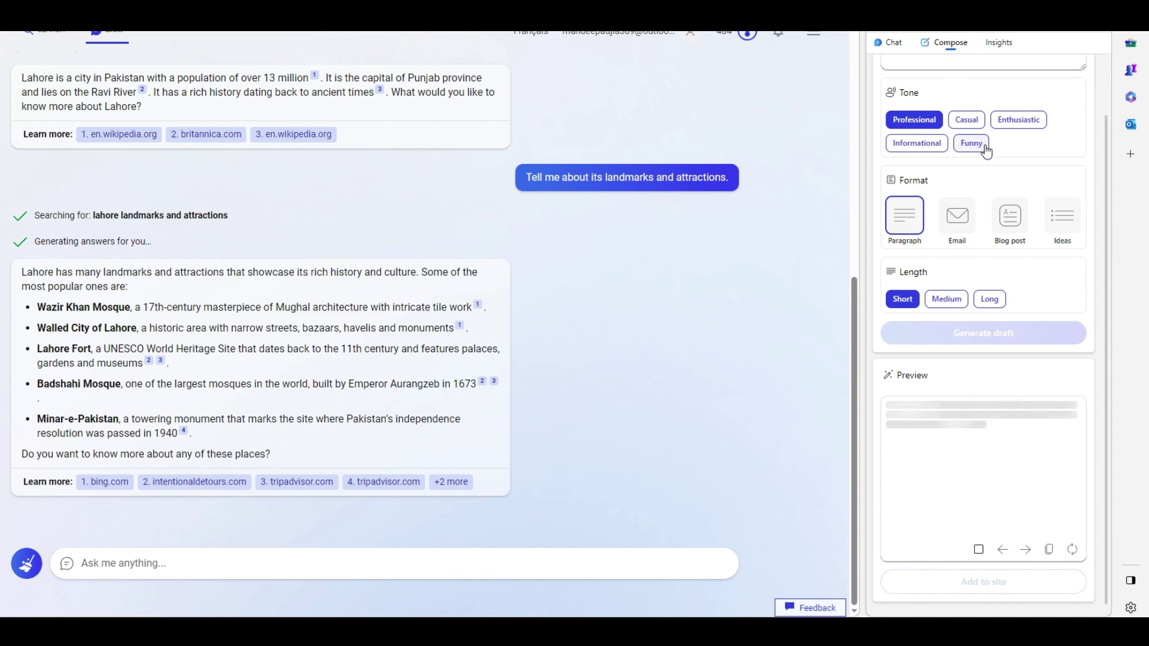
scroll(987, 137, up, 1)
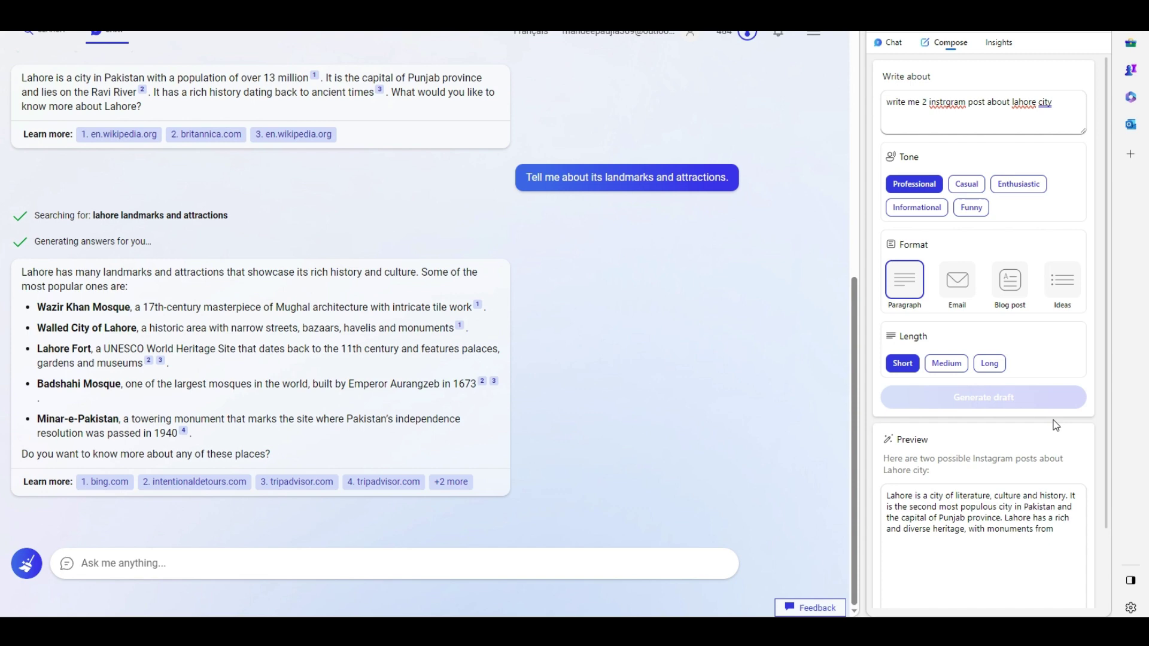
scroll(982, 445, down, 1)
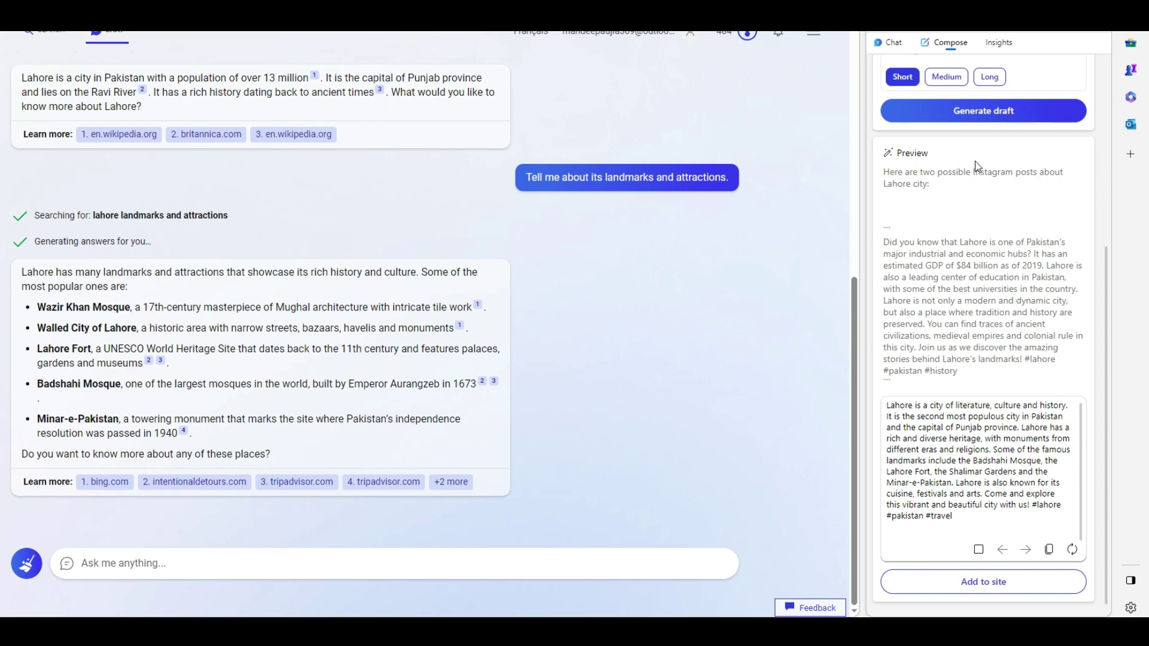
scroll(980, 167, up, 5)
Step: Browse bing.com's traffic and ranking insights, then bring back Bing's Lahore web results
click(1000, 44)
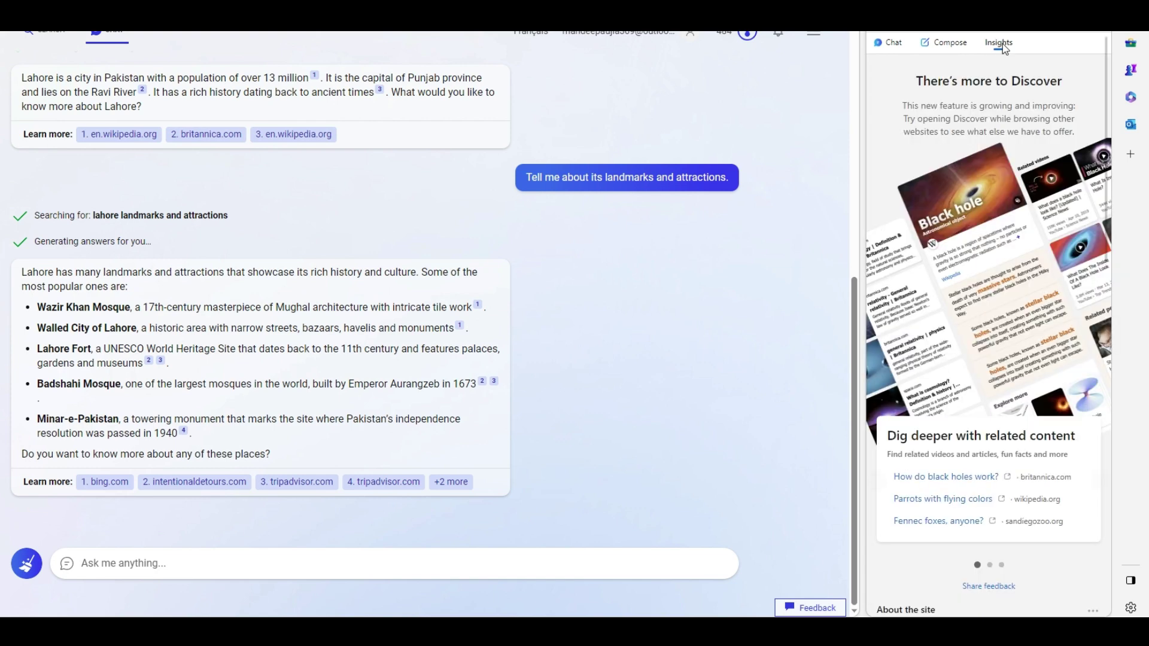
scroll(1016, 187, down, 15)
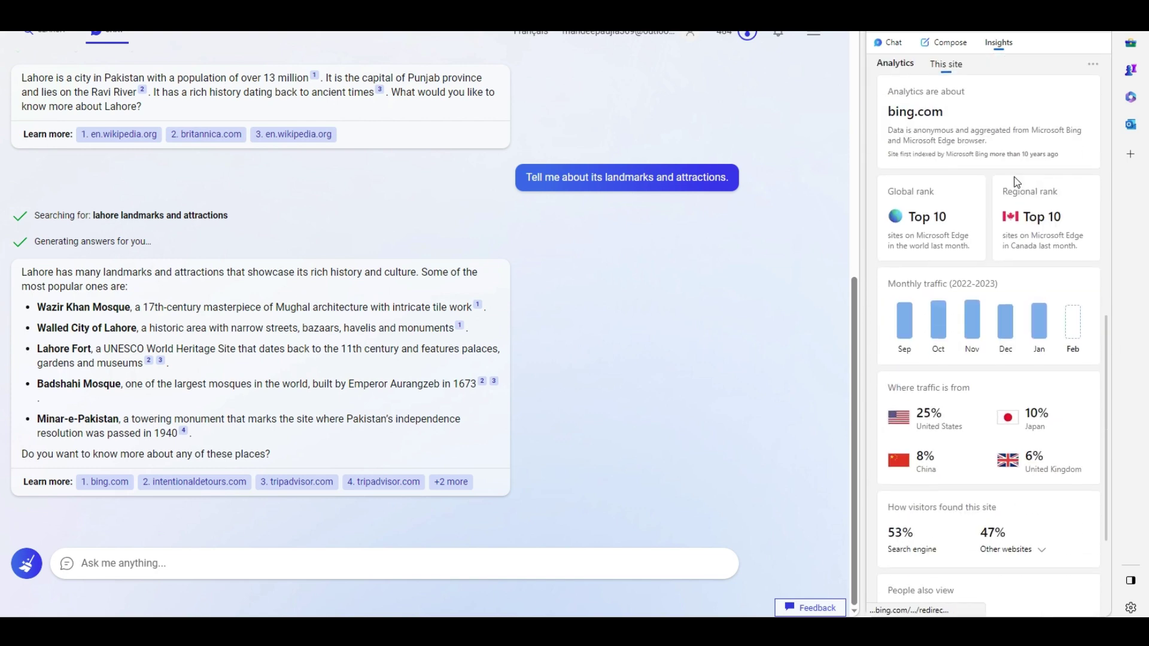
mouse_move(1005, 159)
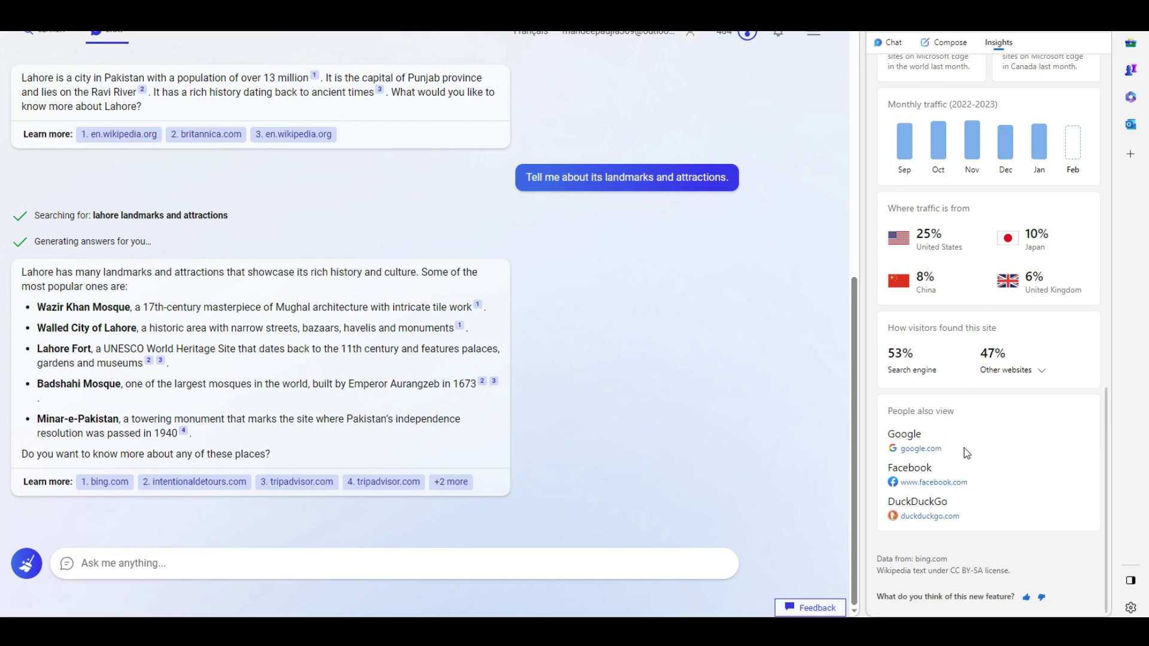
scroll(996, 351, up, 8)
scroll(960, 566, down, 3)
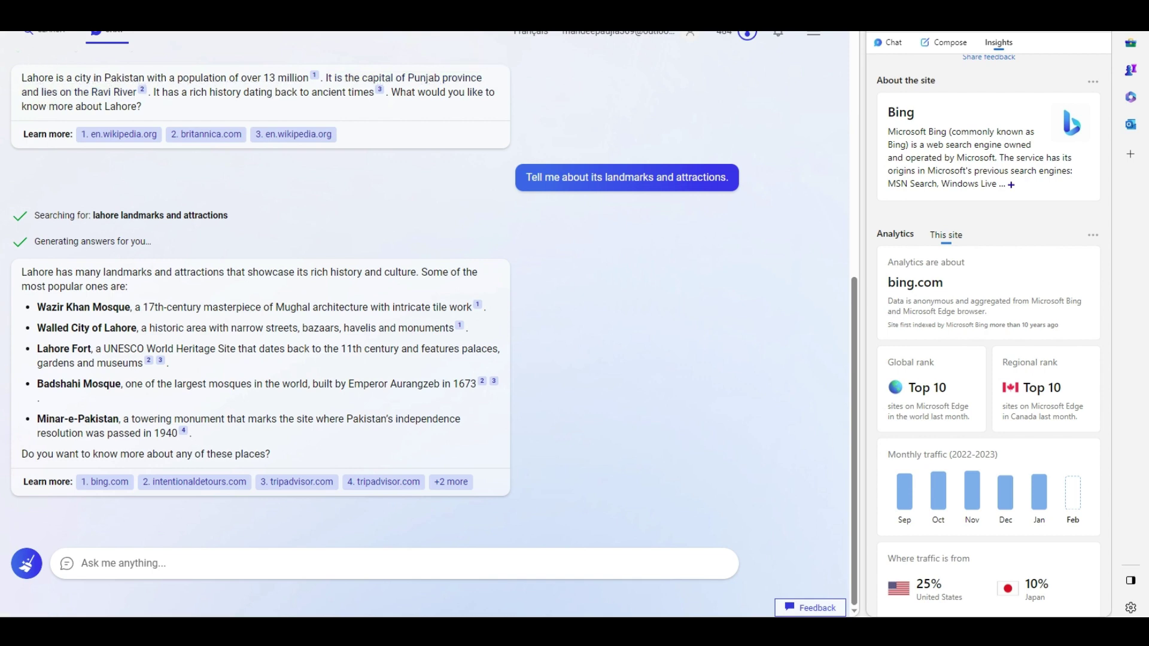
click(47, 30)
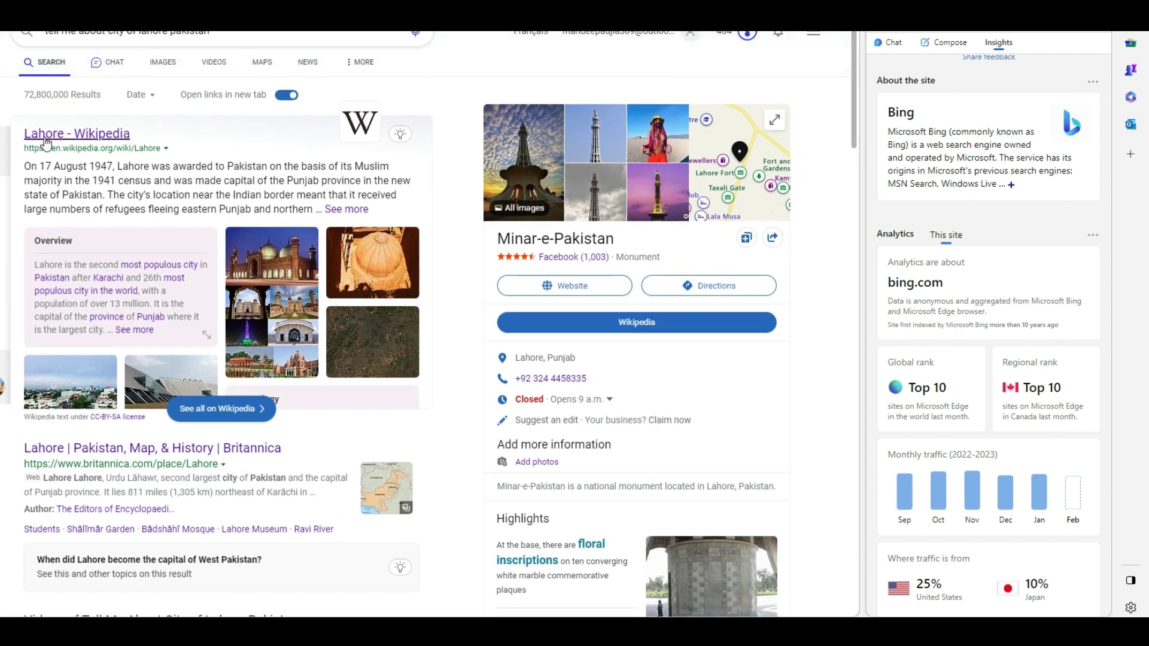
Step: Open the Lahore Wikipedia article and browse its Insights card, videos and page topics
click(46, 135)
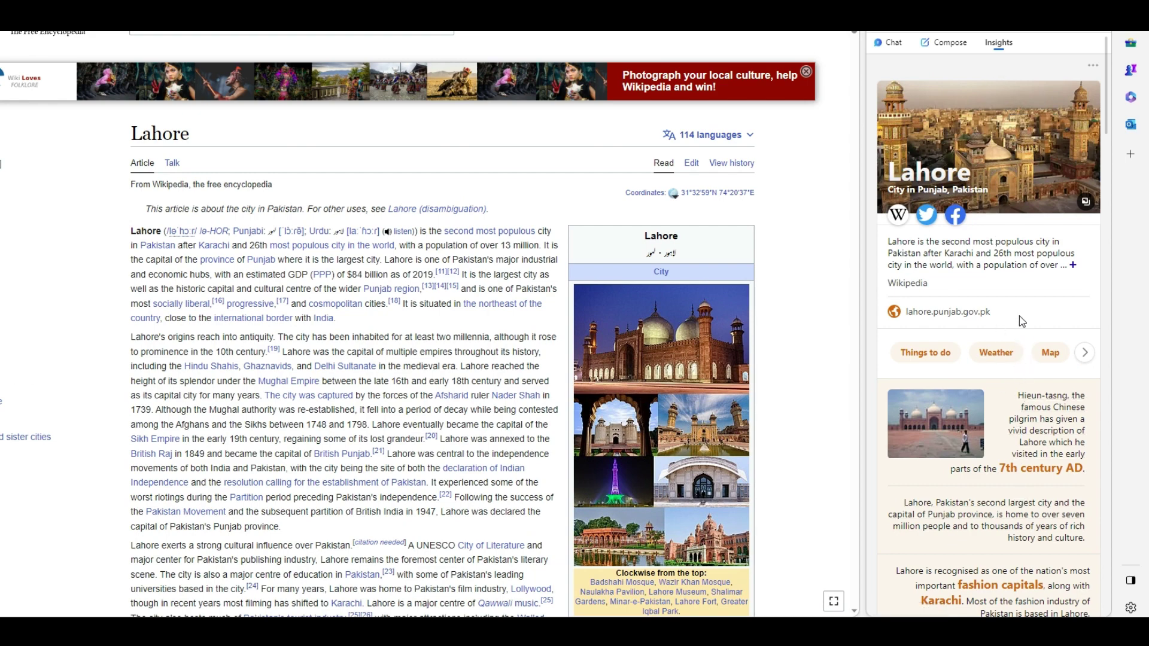
scroll(1018, 419, down, 2)
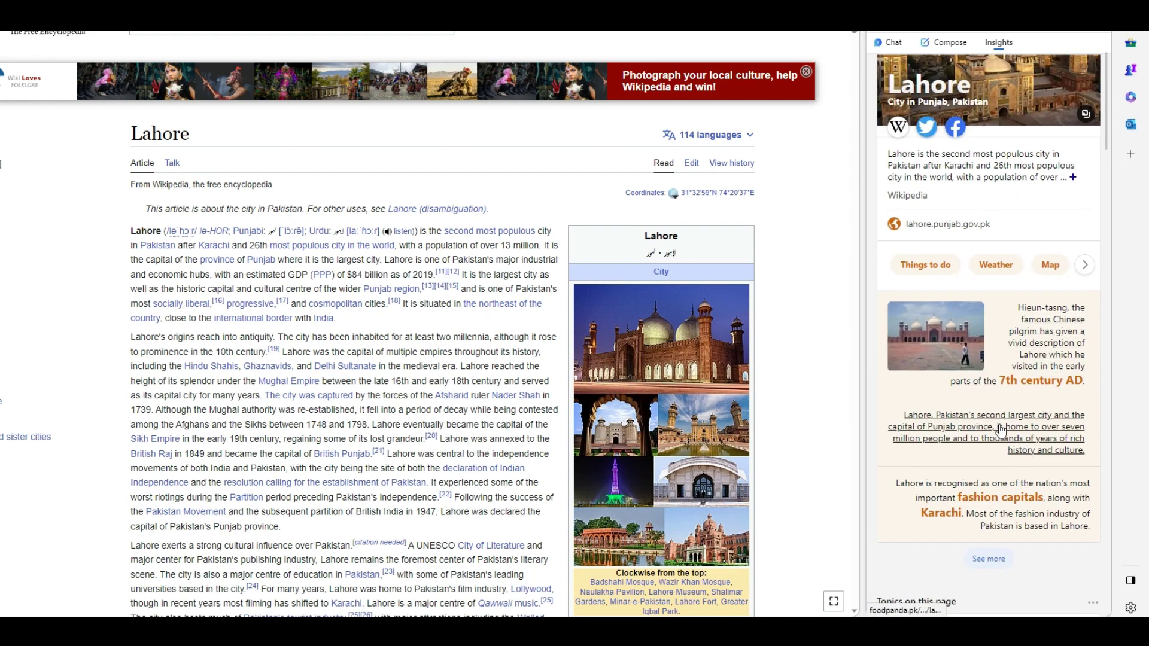
scroll(996, 415, down, 10)
scroll(996, 415, down, 8)
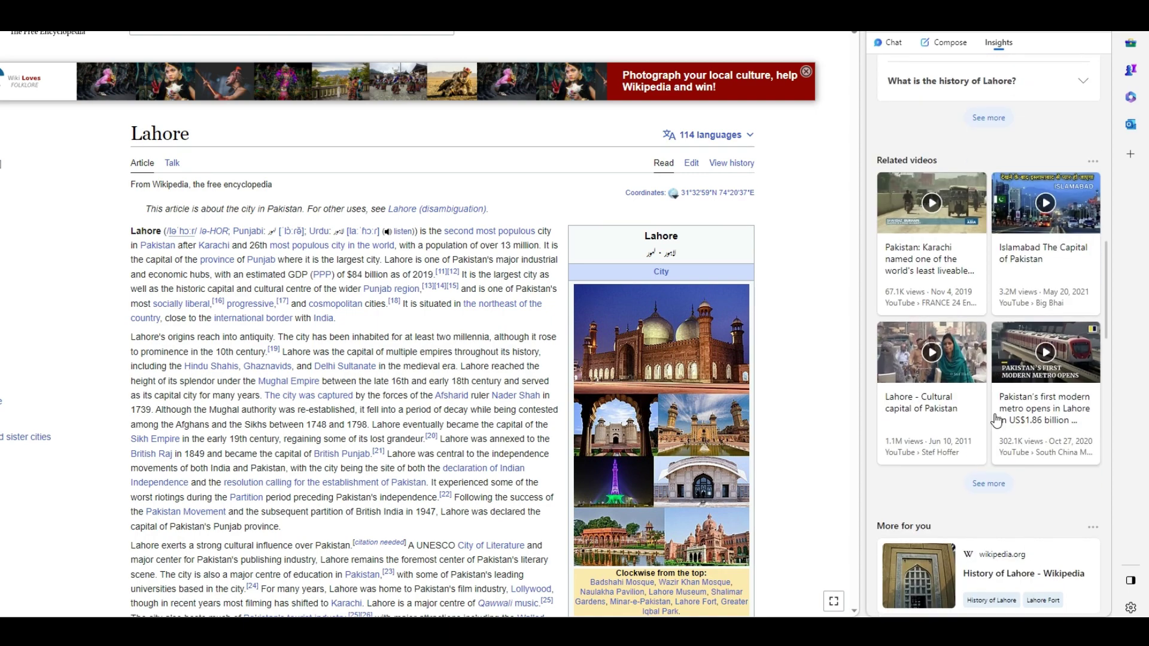
scroll(995, 415, up, 14)
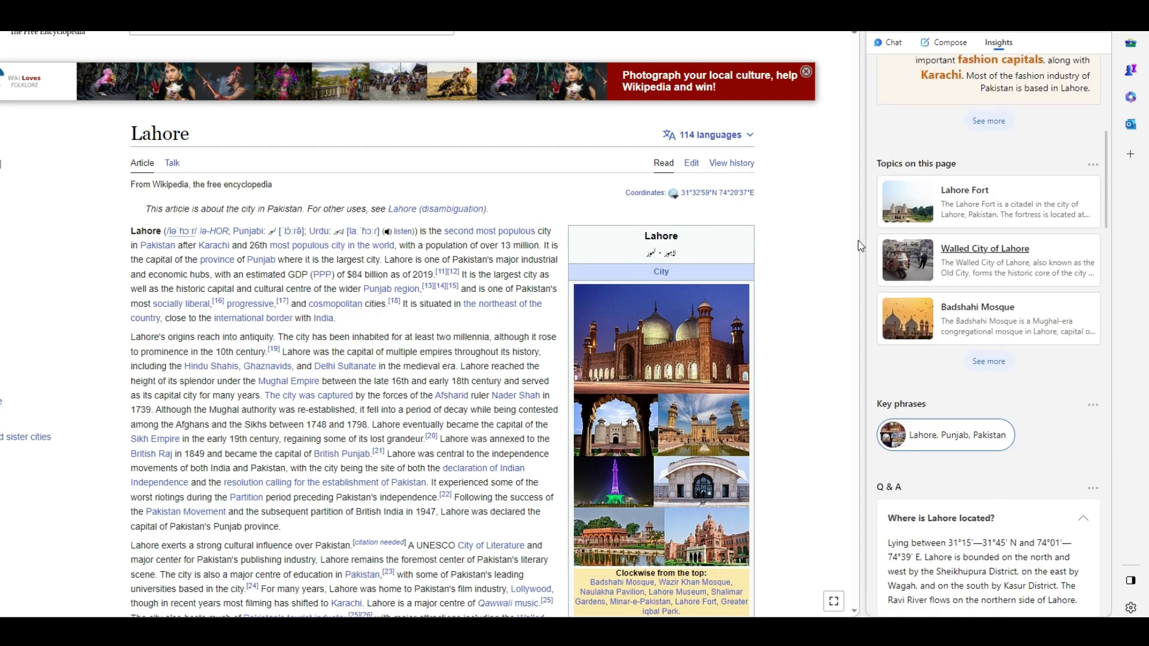
Step: Regenerate the composed Lahore draft into a short professional paragraph
click(952, 44)
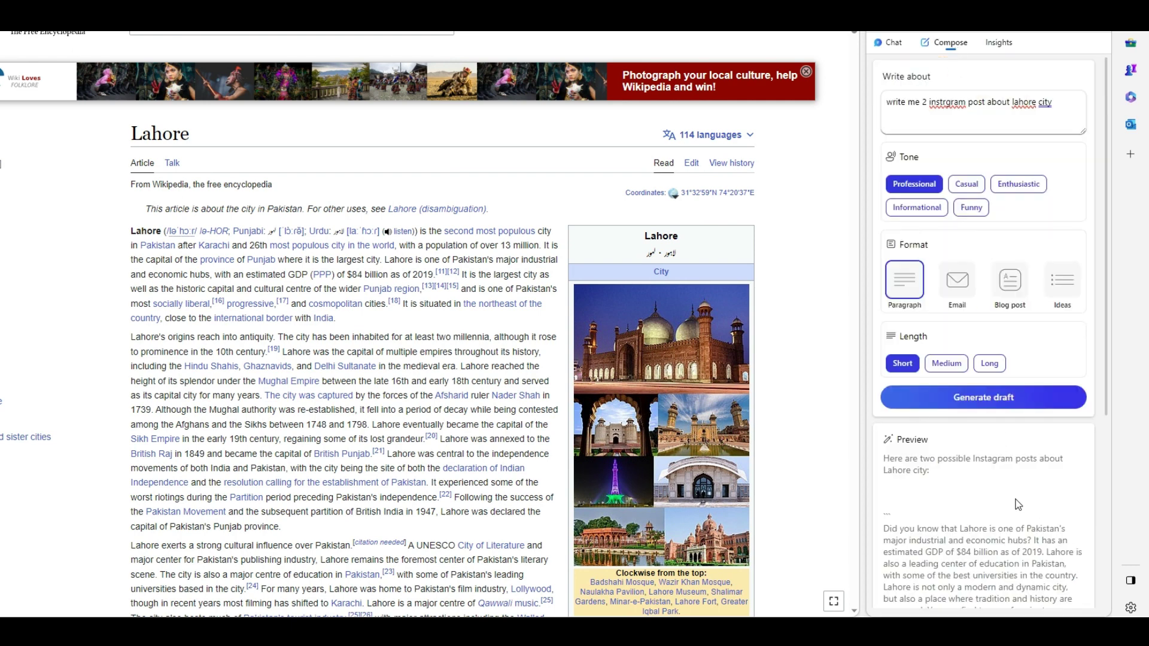
scroll(981, 419, down, 5)
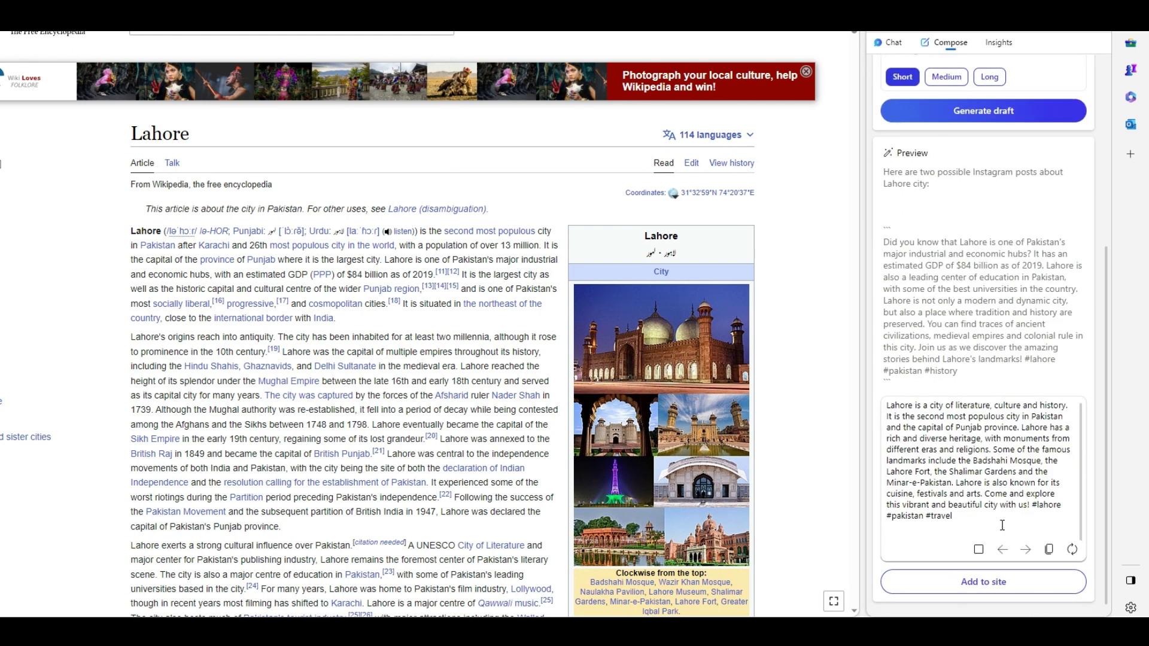
click(1072, 551)
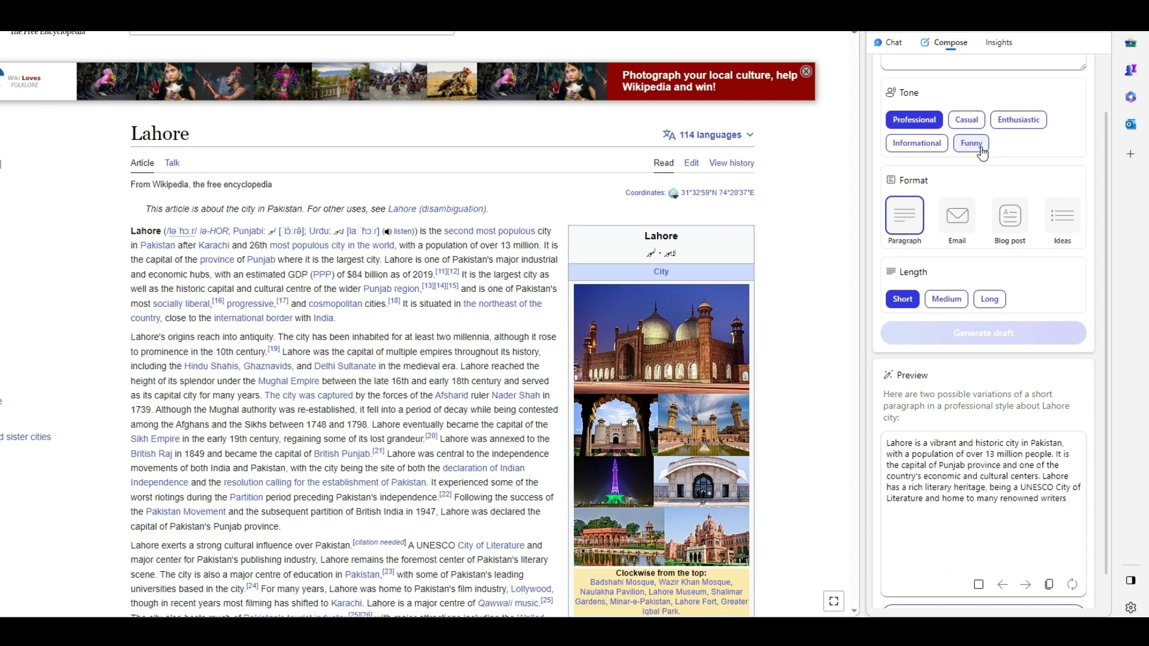
Step: Ask the sidebar chat "what is weather in lahor now?"
click(893, 43)
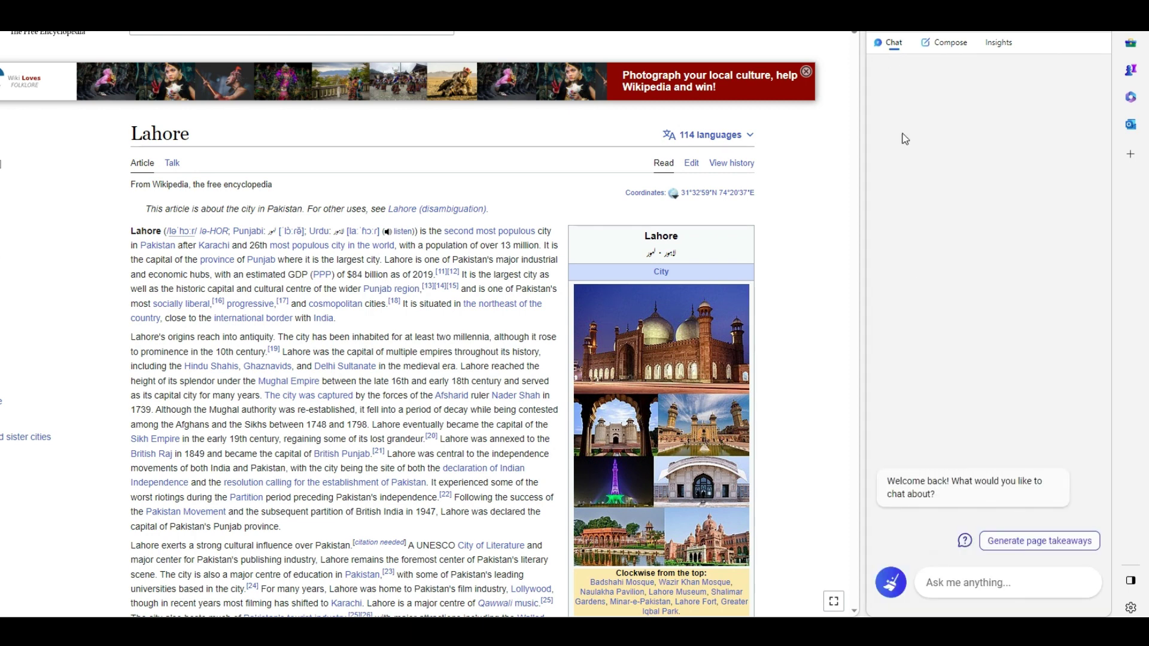
click(972, 582)
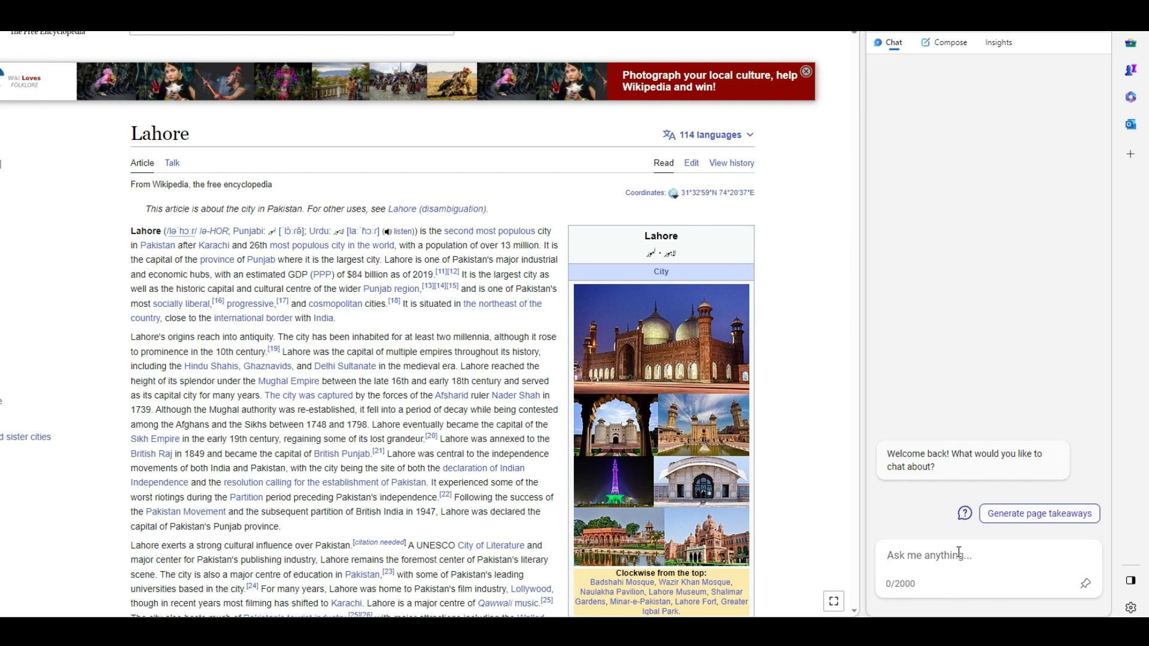
text(what is weather in lahor)
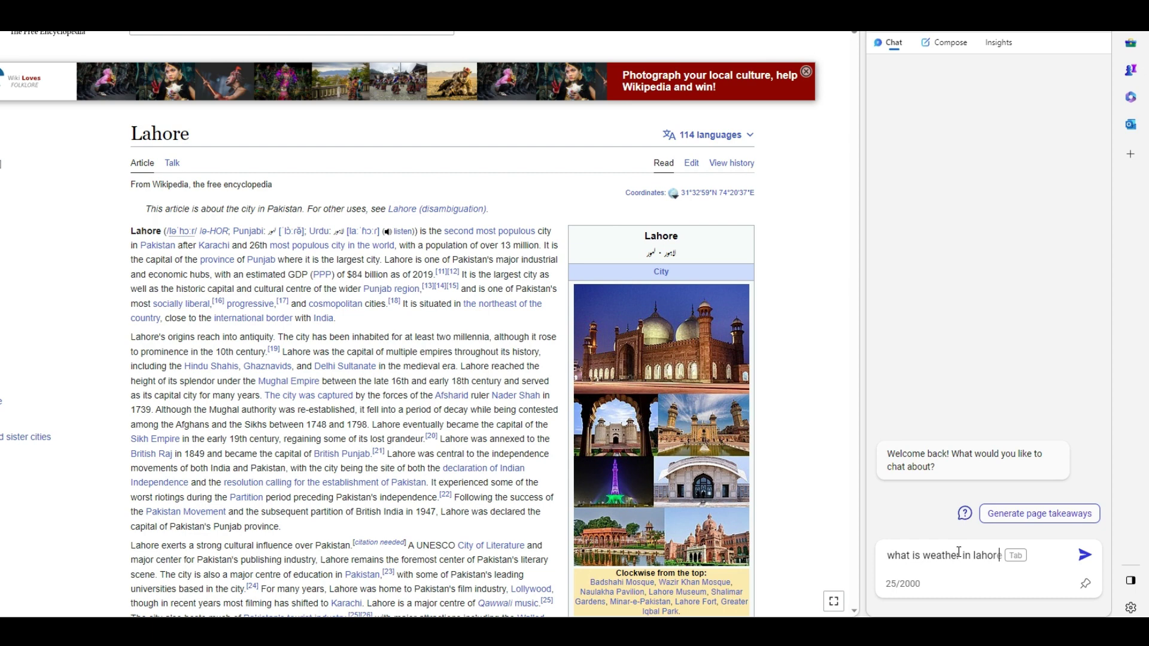
text( now?)
key(Return)
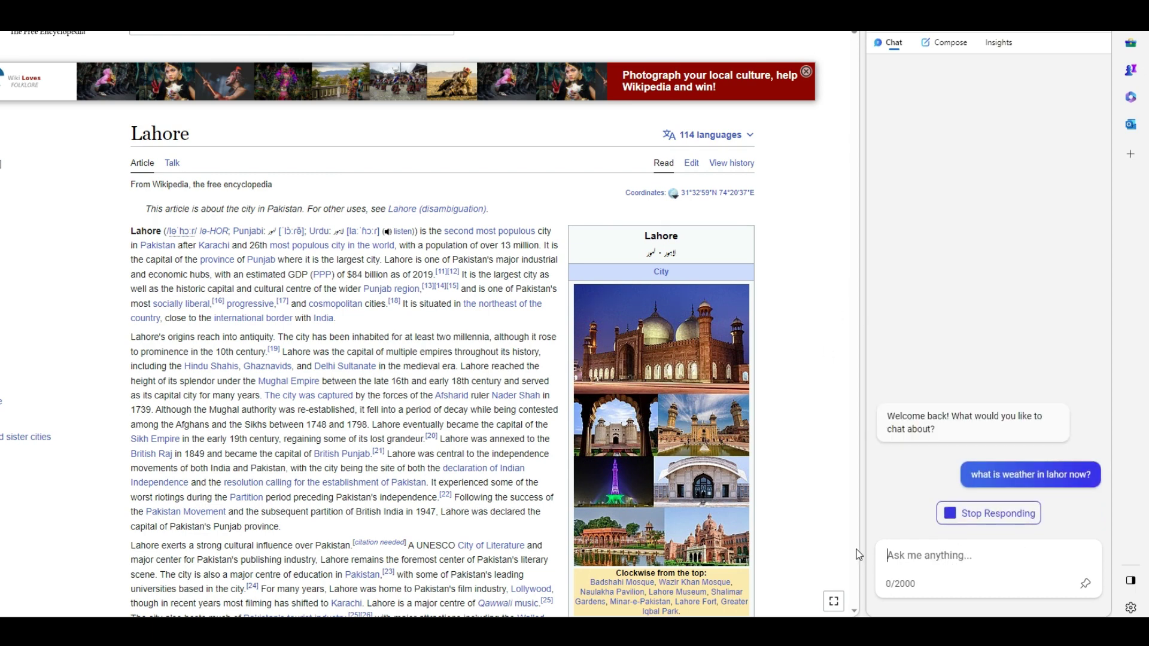